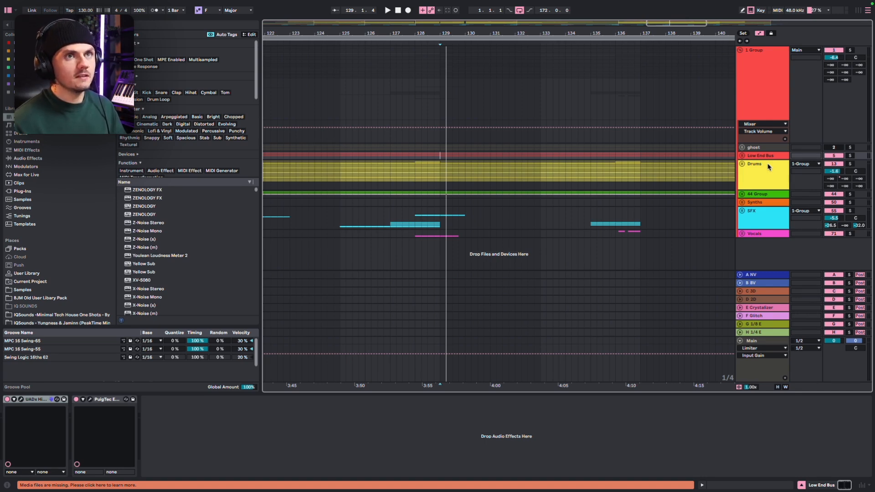
Solo the Low End Bus and audition it from bar 129
left_click(849, 155)
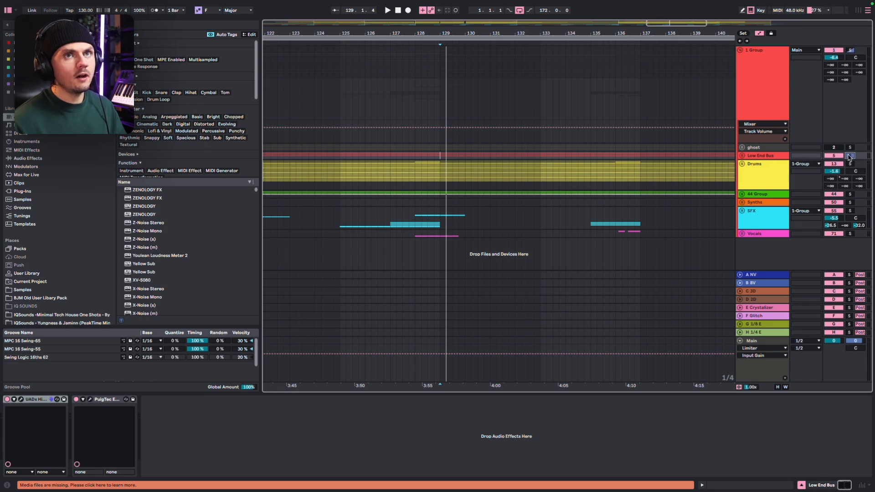
key("space")
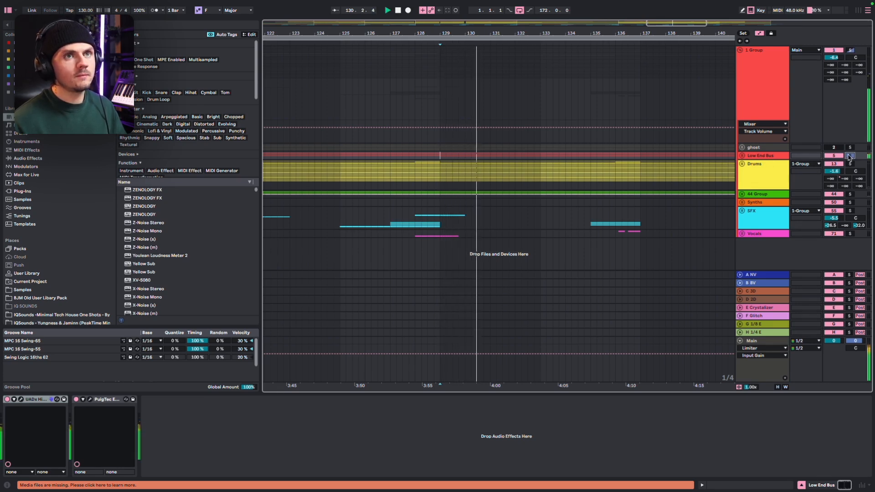
key("space")
left_click(850, 164)
key("space")
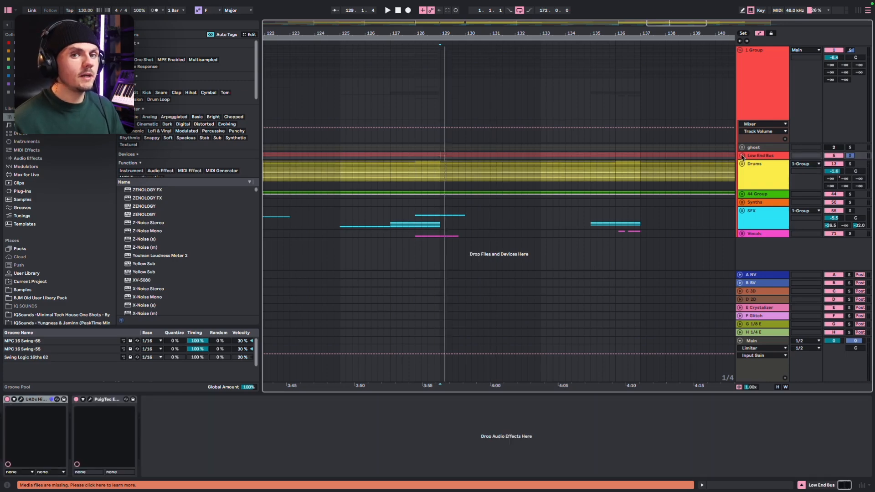
Expand the Low End Bus group and solo the Kicks subgroup and its RKU_ASU kick track
left_click(741, 156)
scroll(741, 157, "down", 1)
left_click(849, 164)
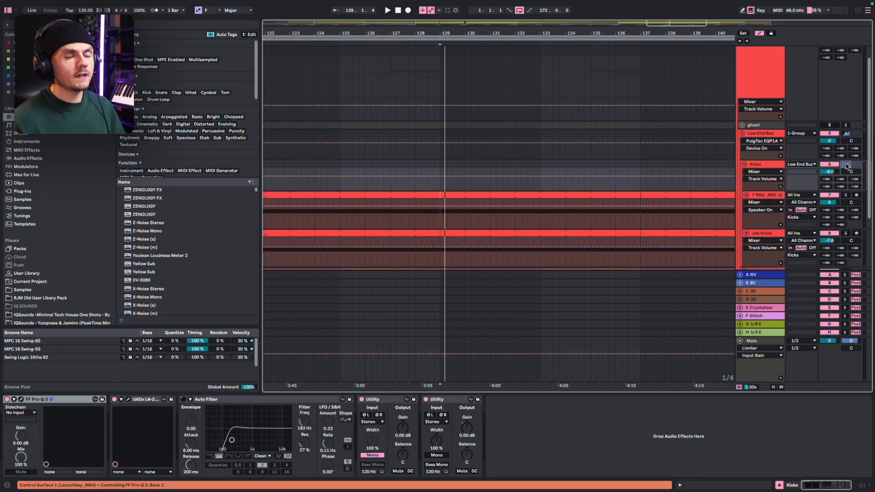
scroll(850, 164, "down", 2)
left_click(849, 157)
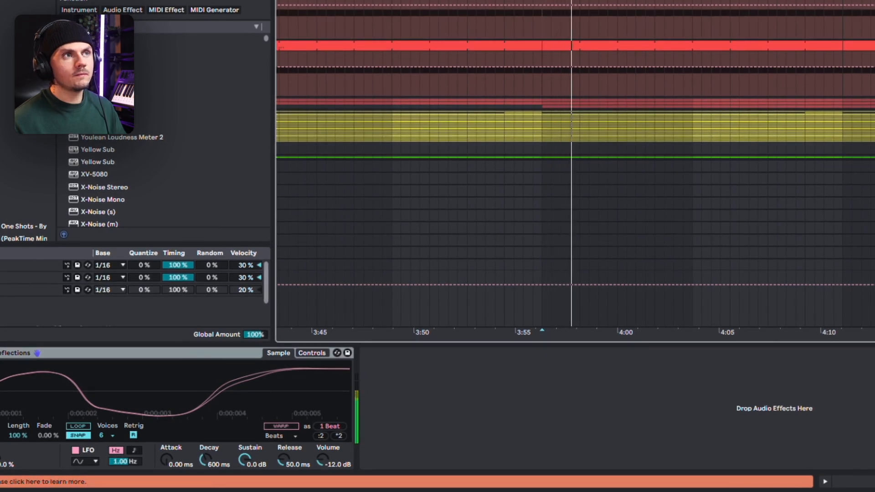
Audition the RKU_ASU kick and Jan Kicks layers, selecting each track to see its device
key("space")
key("Down")
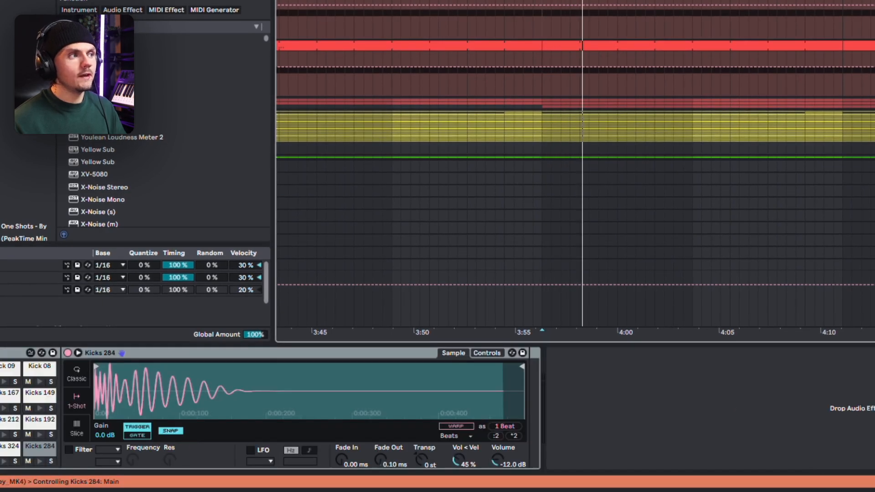
key("space")
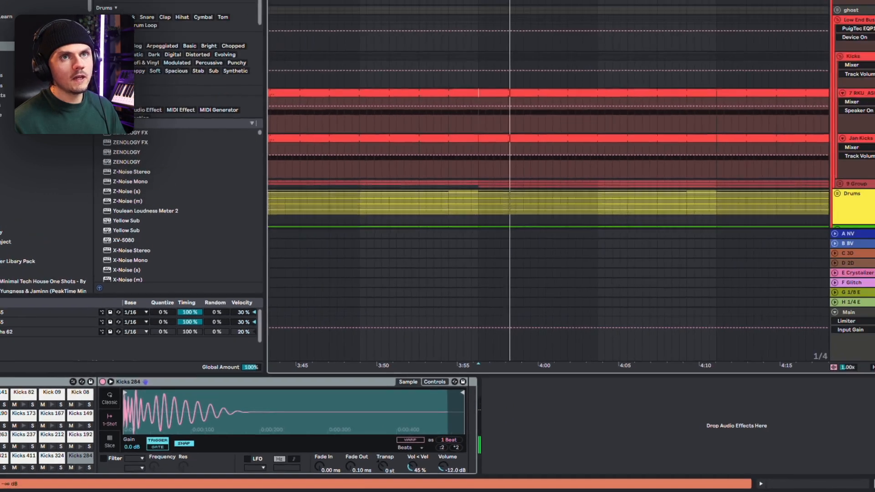
left_click(846, 157)
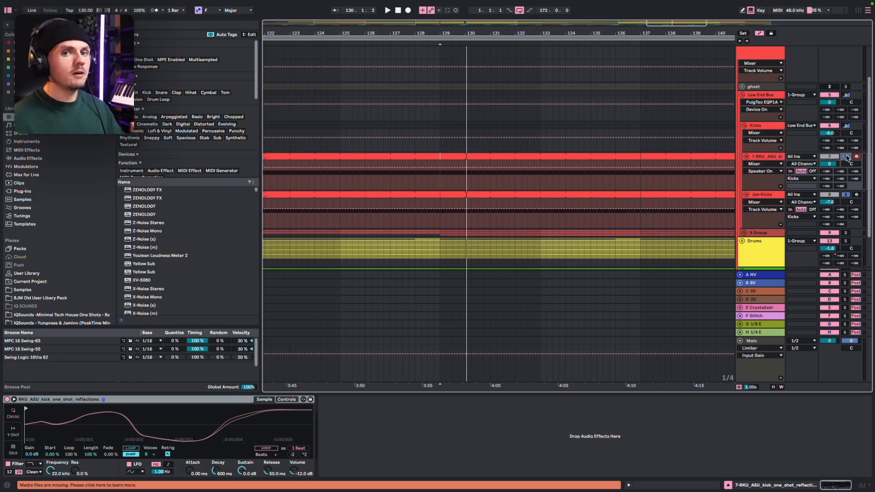
Solo the whole Kicks group and examine its LA-2A compressor and Pro-Q 3 EQ settings, closing both plug-in windows
left_click(846, 126)
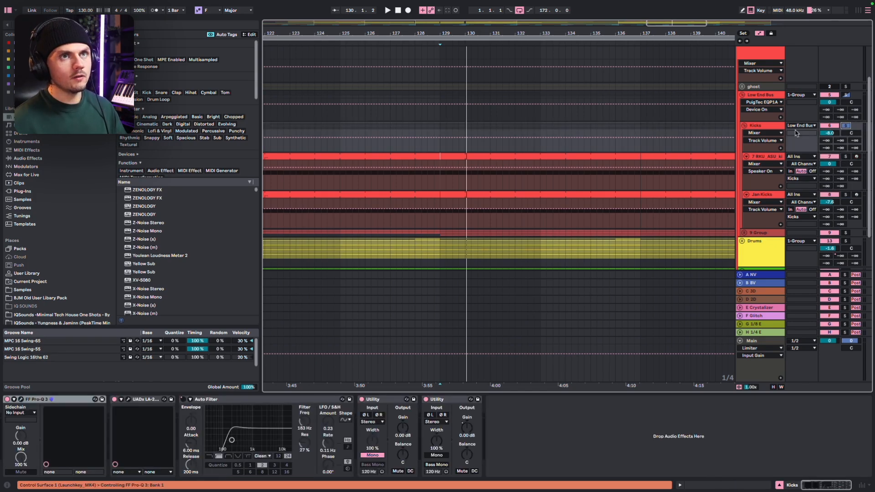
left_click(128, 400)
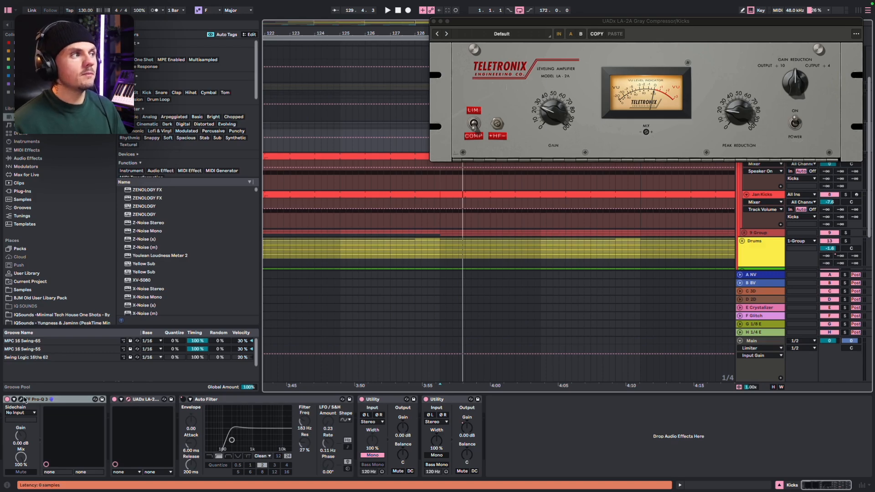
left_click(20, 399)
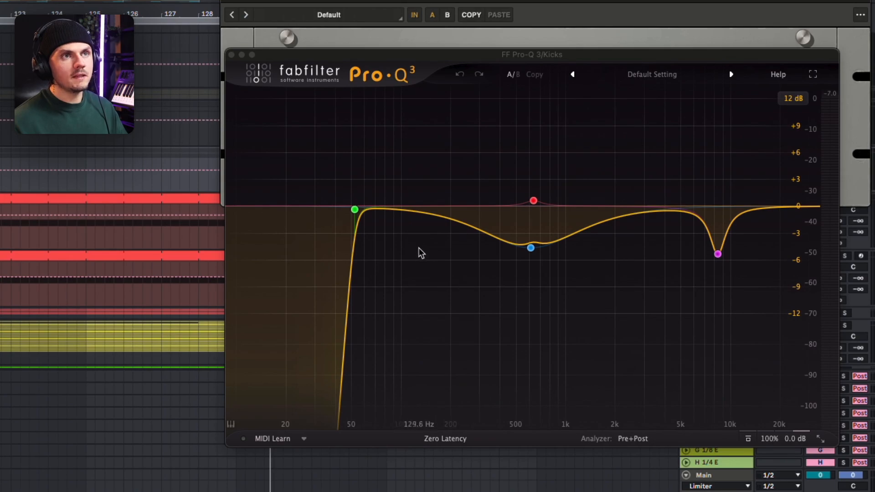
mouse_move(470, 255)
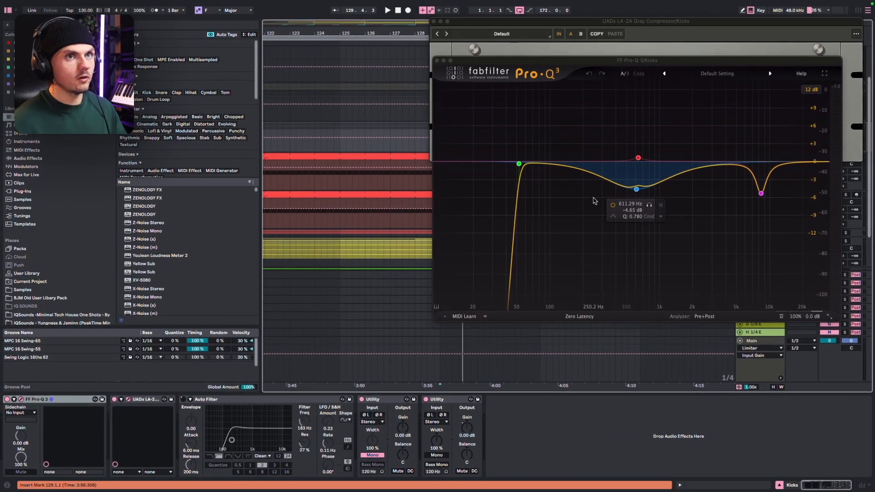
left_click(436, 60)
left_click(434, 21)
Solo and expand the 9-Group bass tracks, with the playback start placed at bar 129
left_click(845, 233)
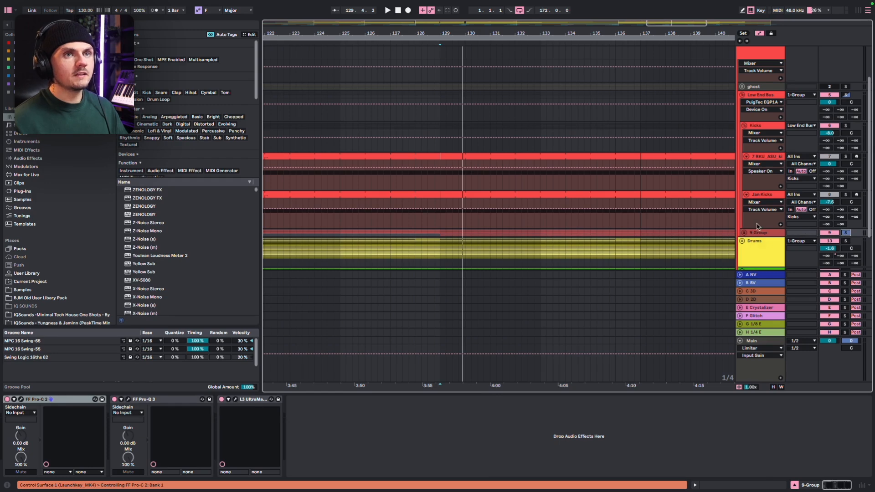
left_click(745, 232)
scroll(513, 187, "down", 5)
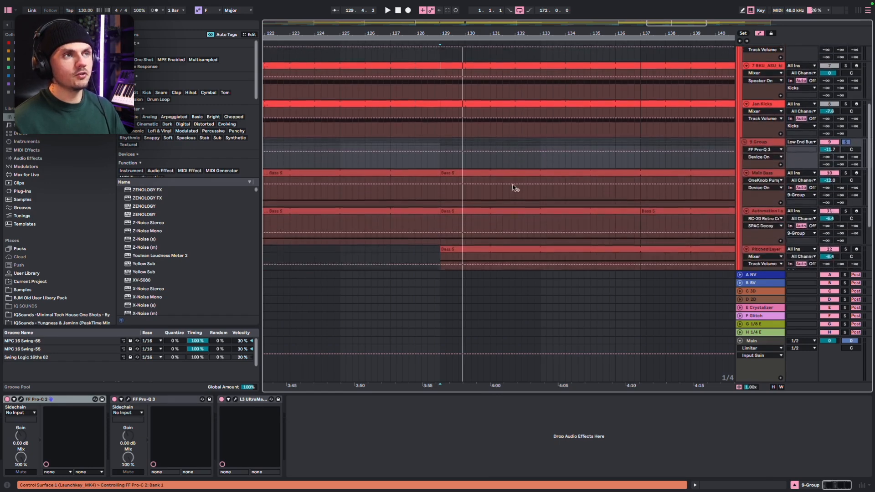
left_click(454, 165)
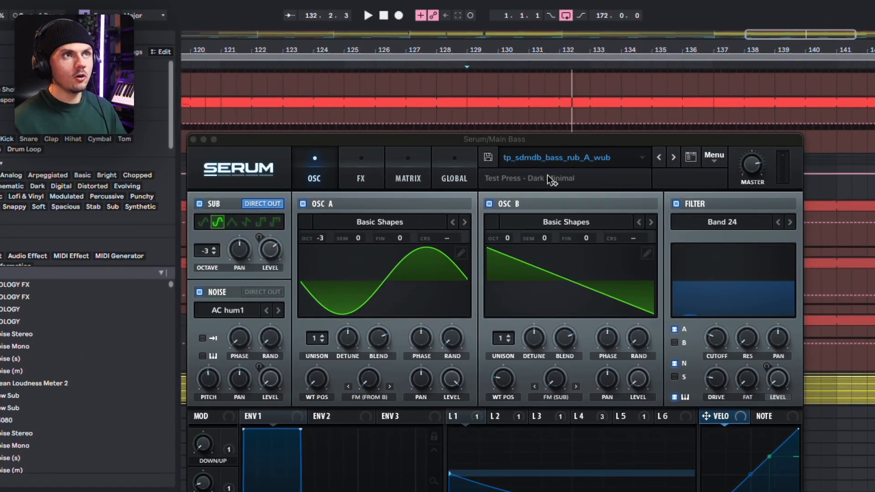
Examine LFOs 4, 1 and 3 and the oscillator page of the Main Bass Serum patch, and close the synth
left_click_drag(515, 139, 489, 99)
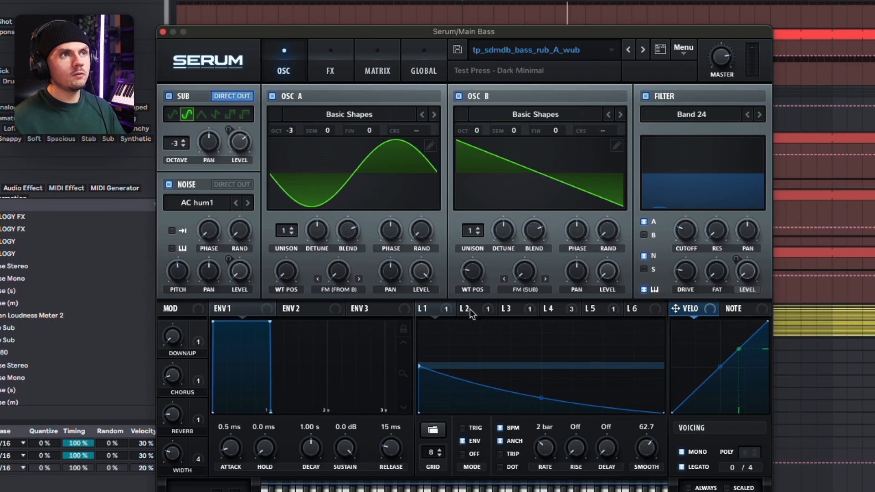
left_click(556, 309)
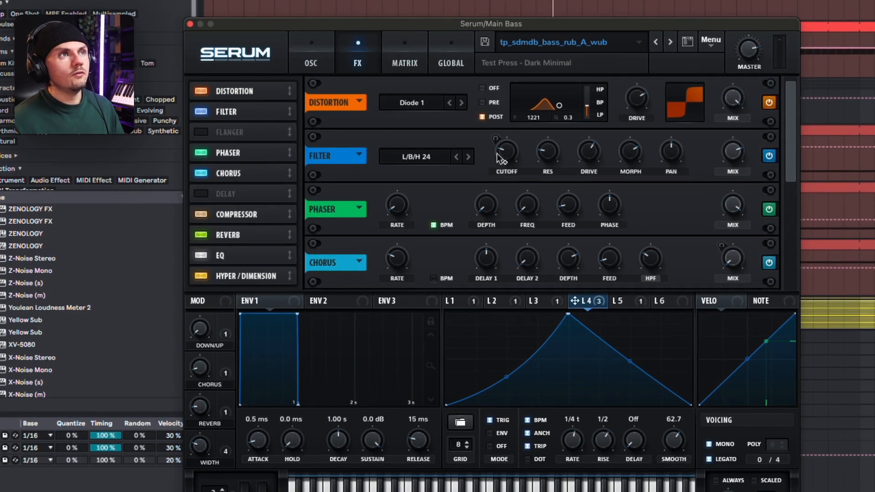
left_click(469, 301)
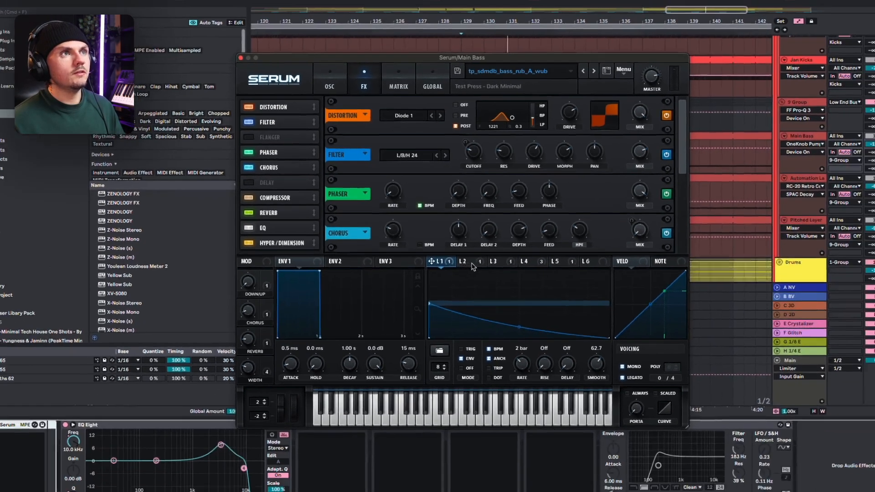
left_click(492, 262)
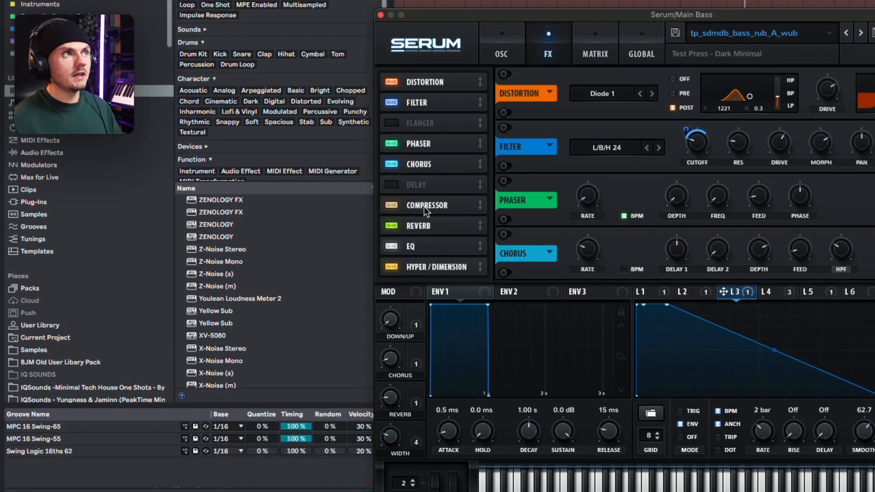
left_click(503, 35)
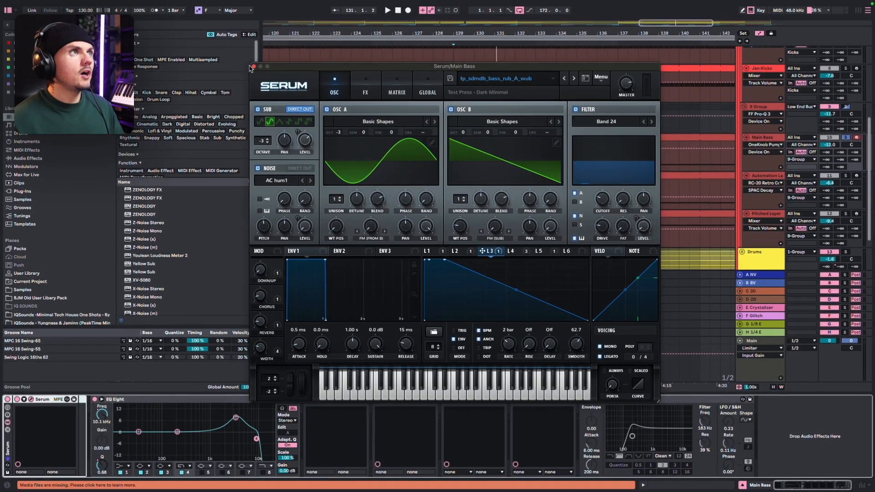
left_click(254, 67)
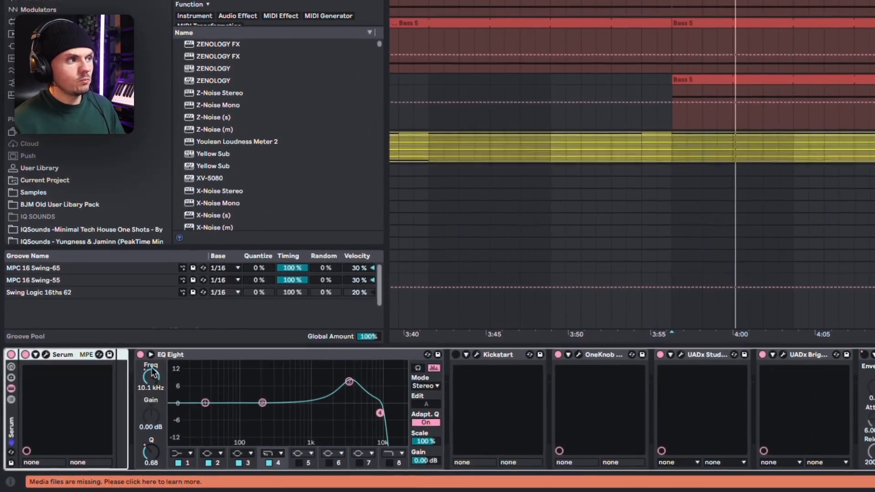
Show the EQ Eight band 4 frequency automation on Main Bass and play the soloed track from bar 137
left_click(154, 380)
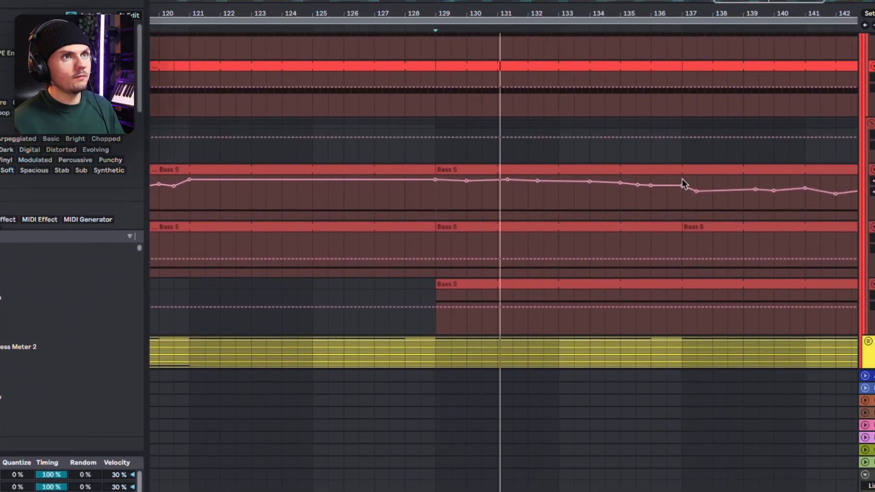
scroll(639, 223, "down", 3)
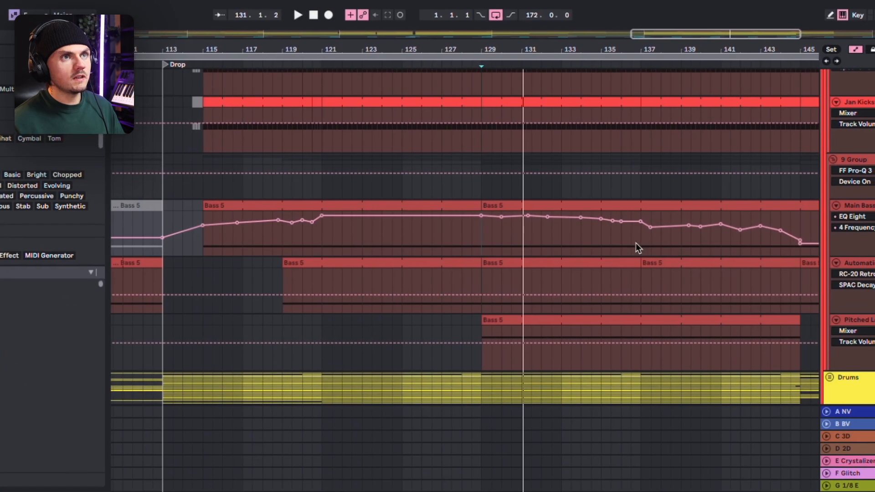
left_click(638, 241)
left_click(837, 133)
key("space")
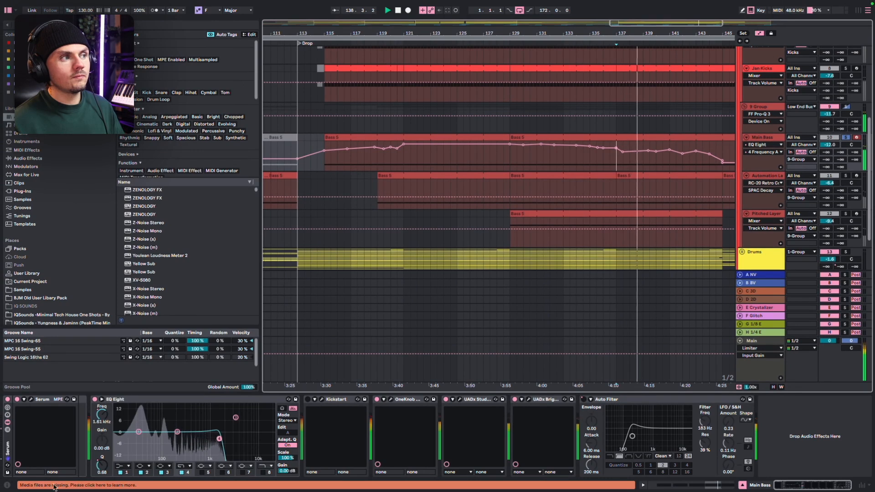
Show the EQ Eight band 4 resonance automation on Main Bass and audition the first drop from bar 65
left_click(102, 466)
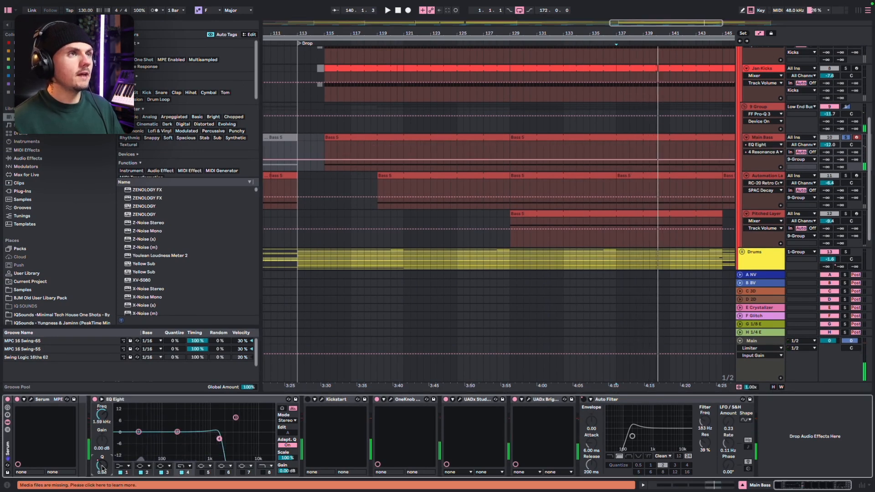
scroll(549, 195, "down", 6)
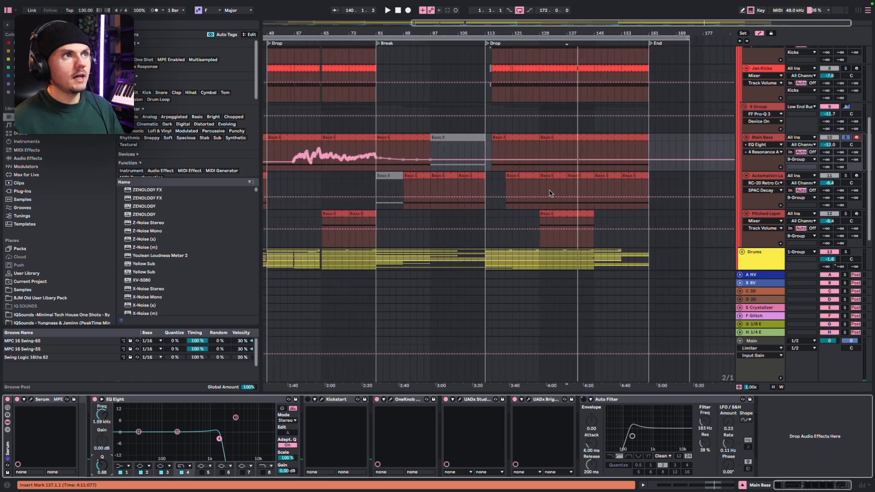
scroll(348, 137, "left", 2)
left_click(359, 147)
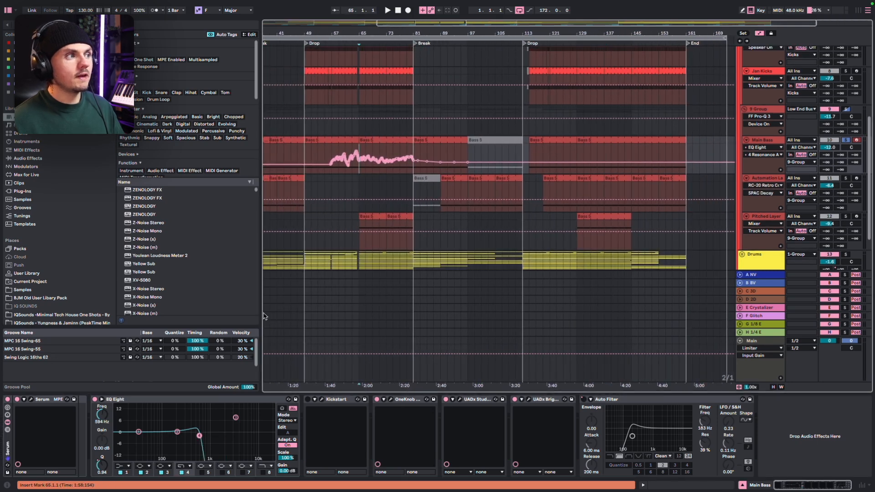
key("space")
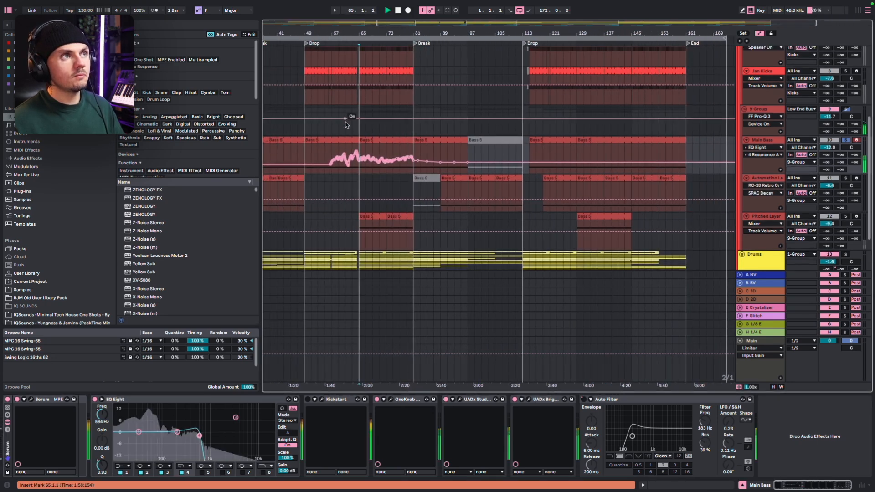
scroll(360, 146, "up", 5)
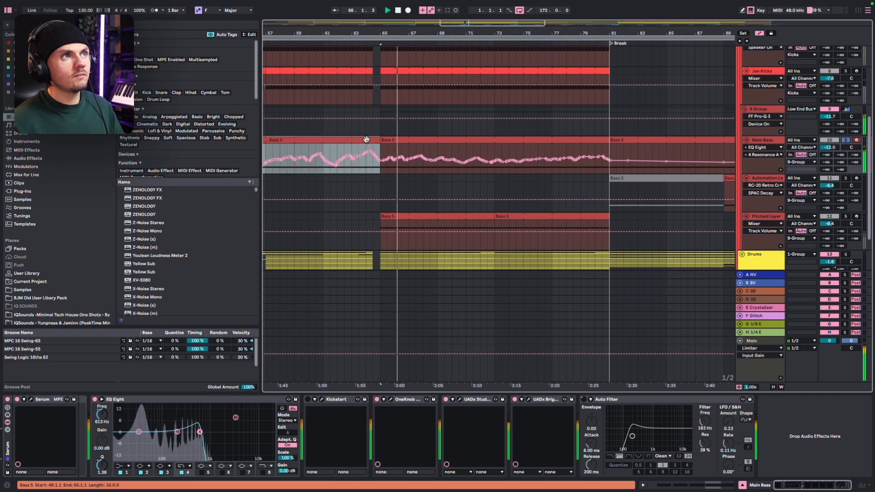
left_click(368, 134)
key("space")
scroll(360, 143, "down", 1)
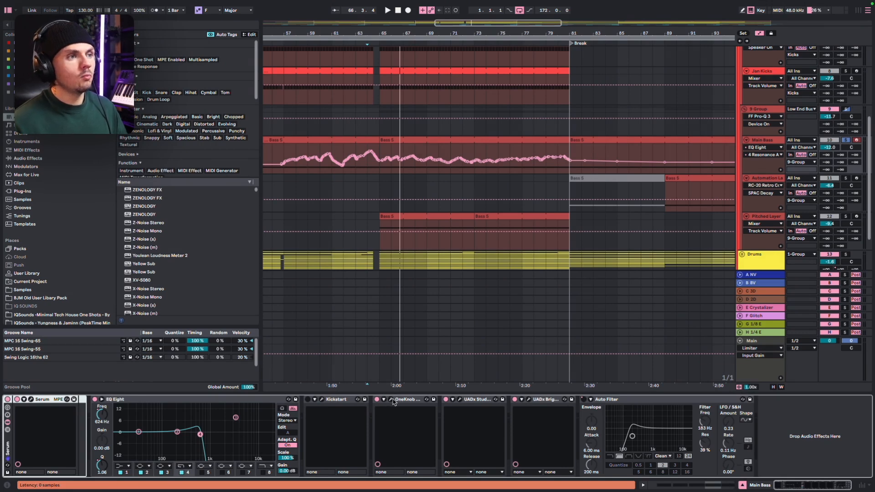
Open the OneKnob plug-in on the Main Bass track
left_click(390, 401)
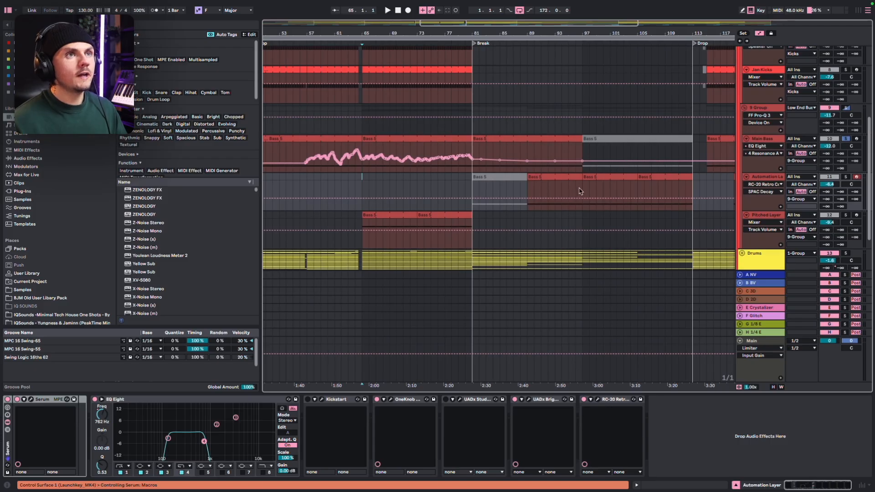
Audition the Automation Layer bass from bar 97 and open its RC-20 Retro Color plug-in
left_click(582, 191)
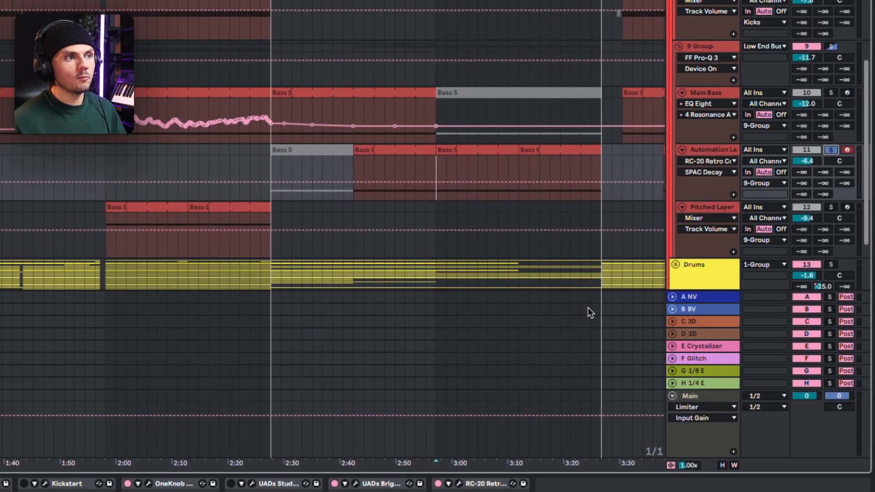
key("space")
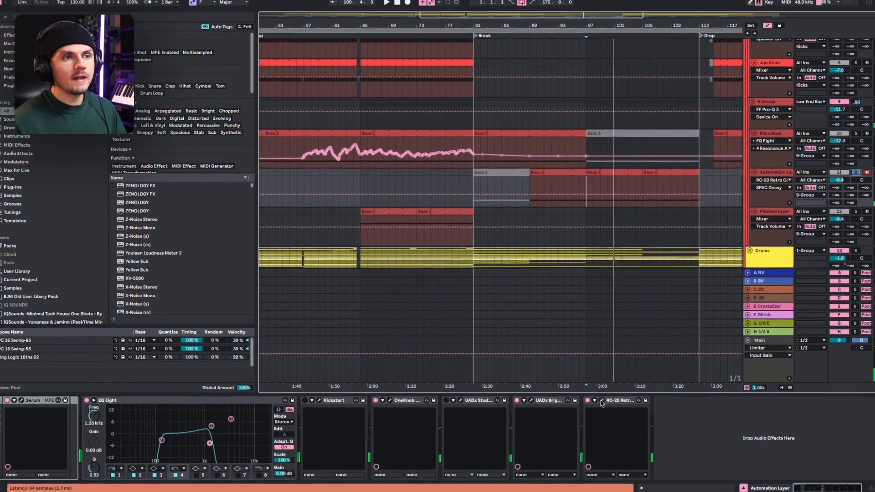
left_click(601, 401)
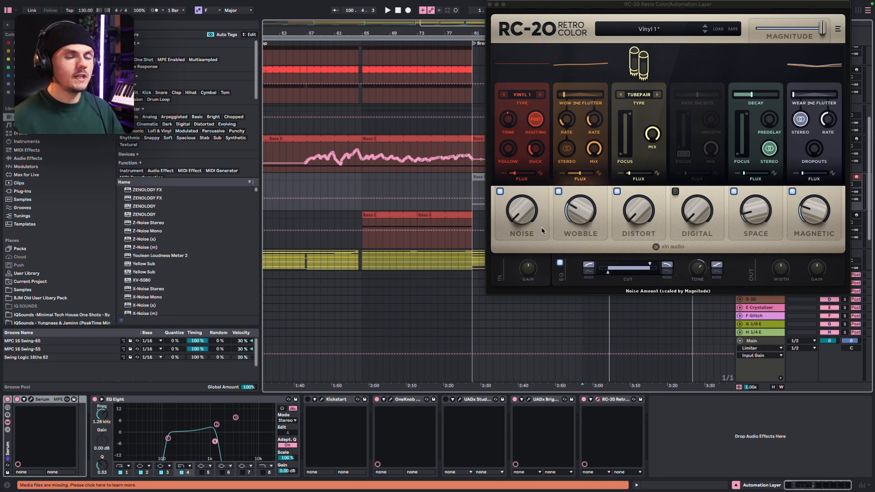
Solo the Pitched Layer bass track and audition its part from bar 73
left_click(417, 235)
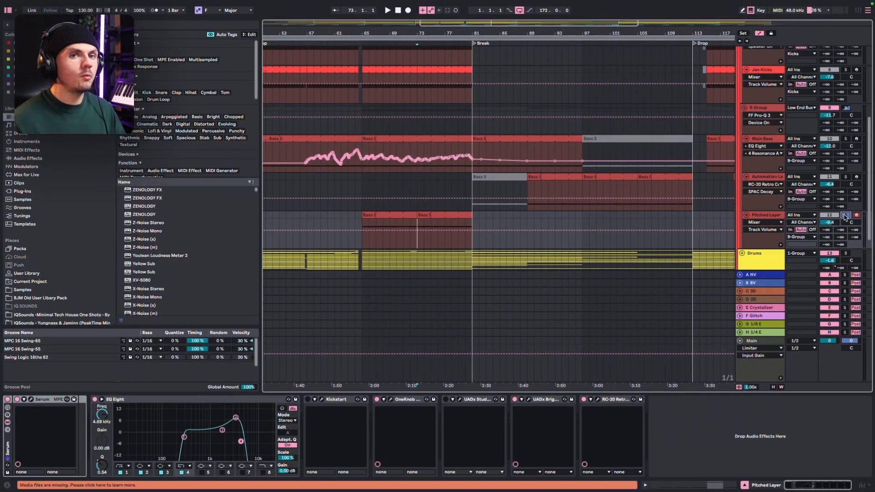
left_click(845, 215)
key("space")
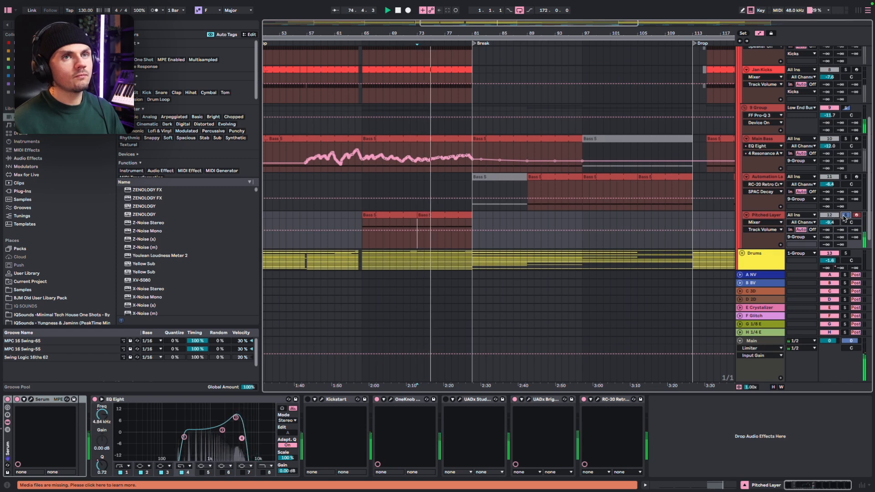
left_click(844, 215)
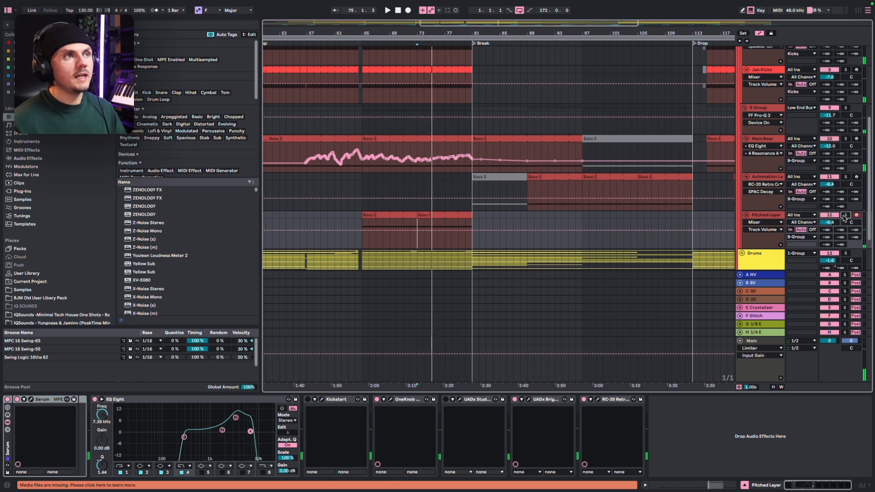
left_click(348, 224)
key("space")
key("space")
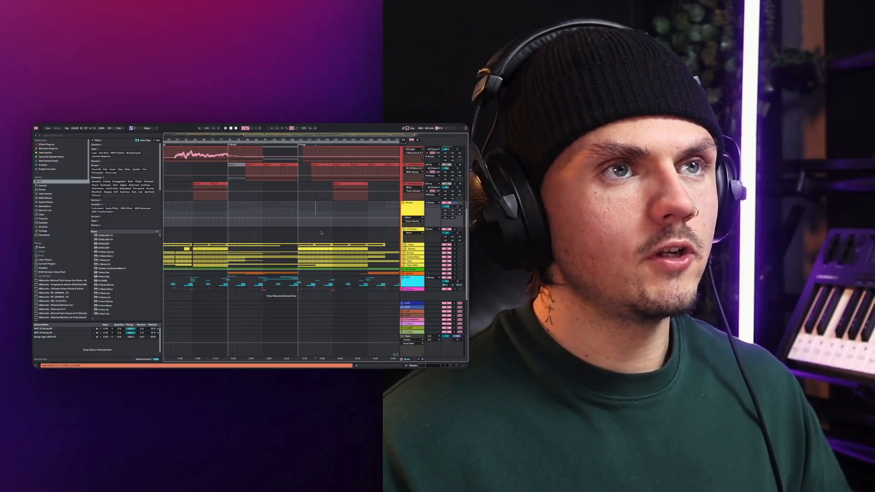
Solo and unfold the Claps group, and play its layers from bar 121
scroll(320, 233, "up", 3)
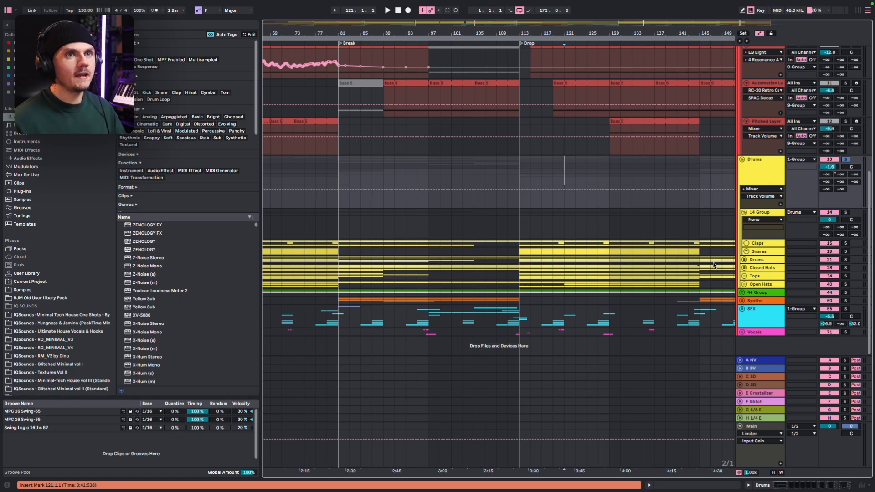
left_click(844, 244)
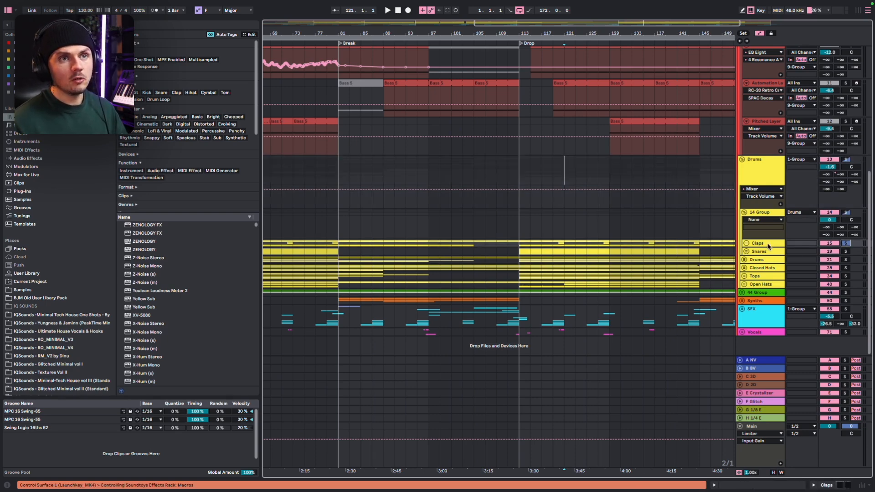
left_click(746, 244)
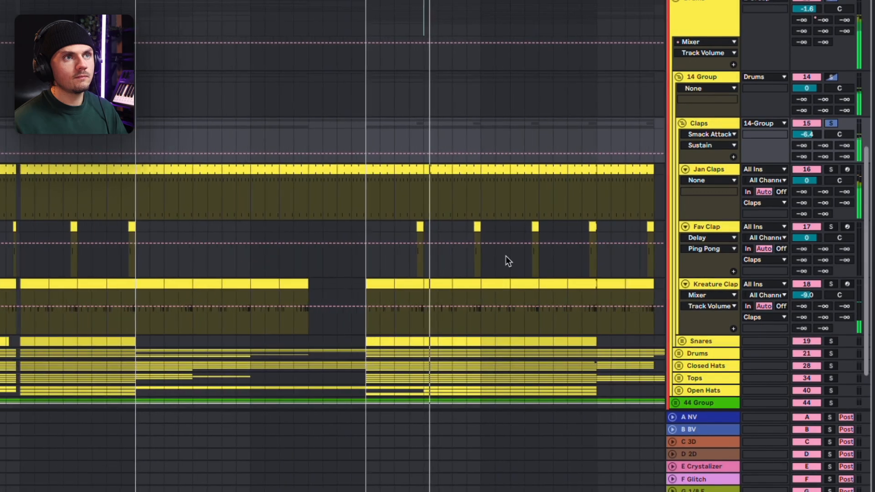
scroll(429, 244, "up", 2)
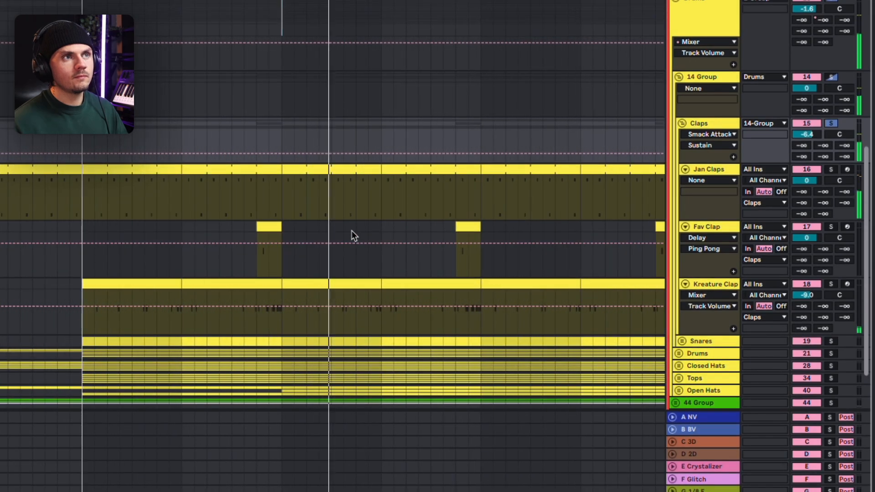
scroll(351, 233, "up", 1)
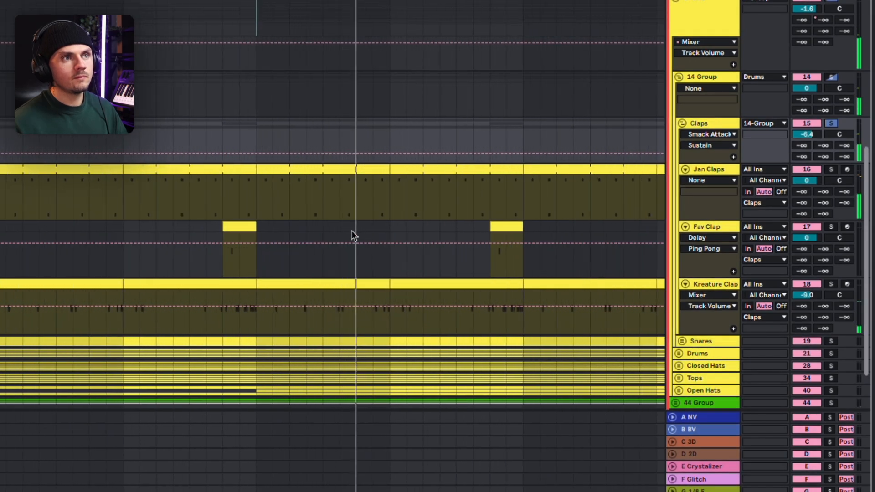
scroll(354, 236, "down", 1)
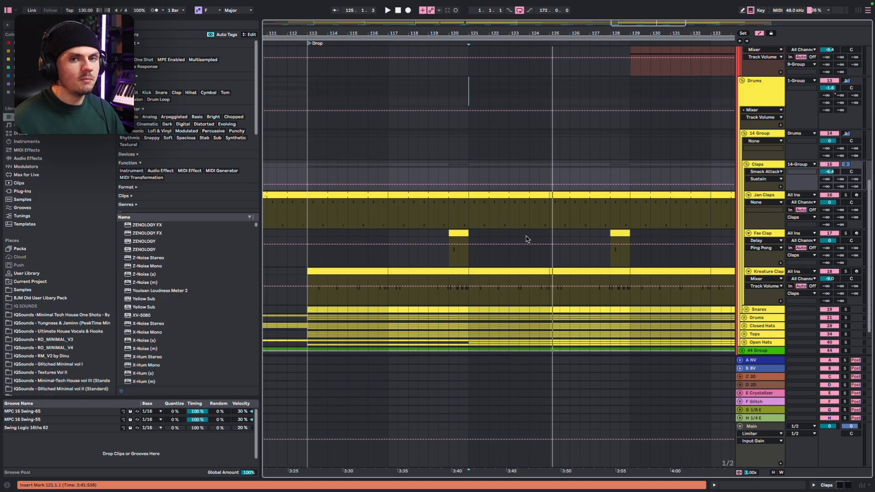
Open the Jan Claps MIDI clip at bar 121 and mark the clap notes on beats 2 and 4
scroll(475, 217, "up", 3)
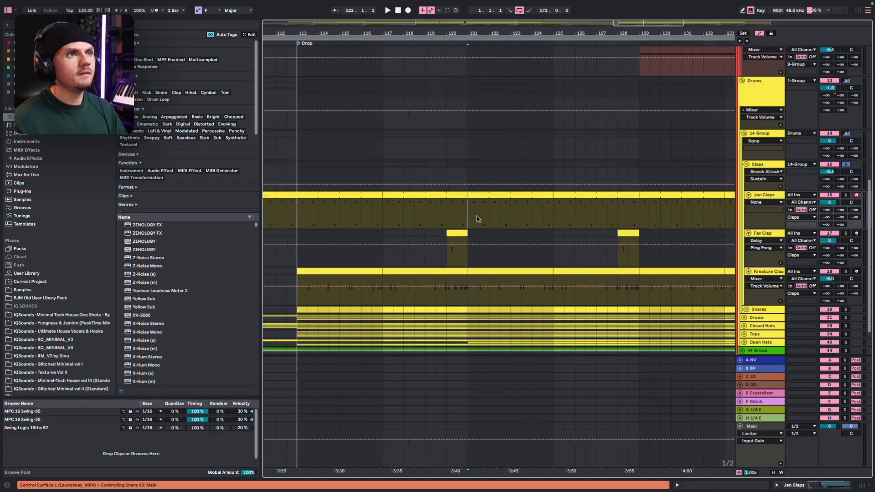
left_click(485, 195)
double_click(491, 196)
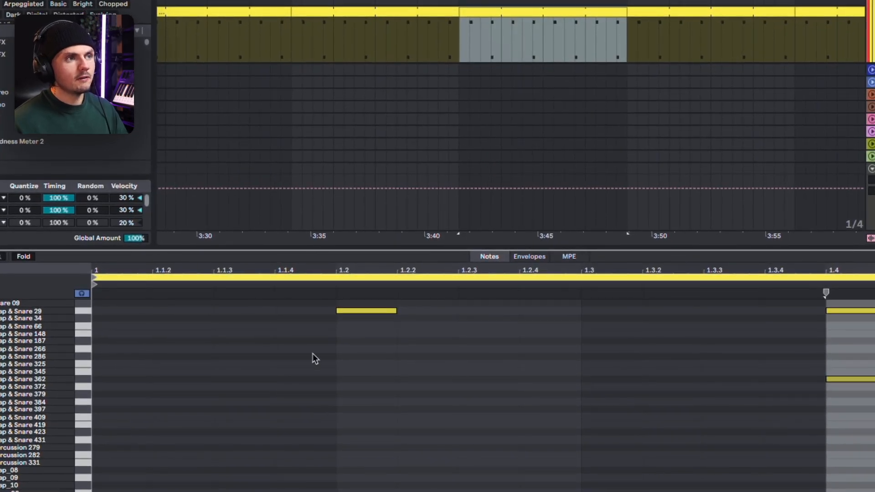
left_click_drag(313, 354, 465, 260)
left_click(675, 459)
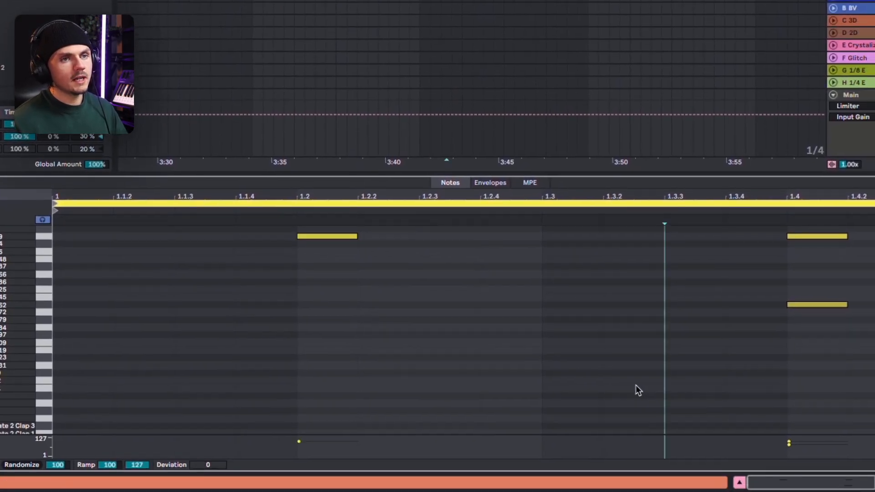
left_click_drag(635, 385, 874, 230)
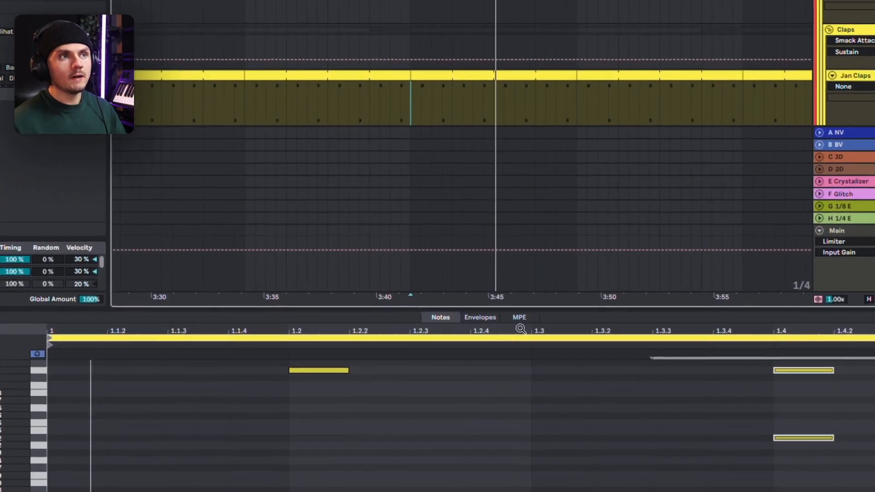
Reduce the clip view's height and highlight a short range of the Kreature Clap pattern after bar 121
left_click_drag(516, 310, 515, 462)
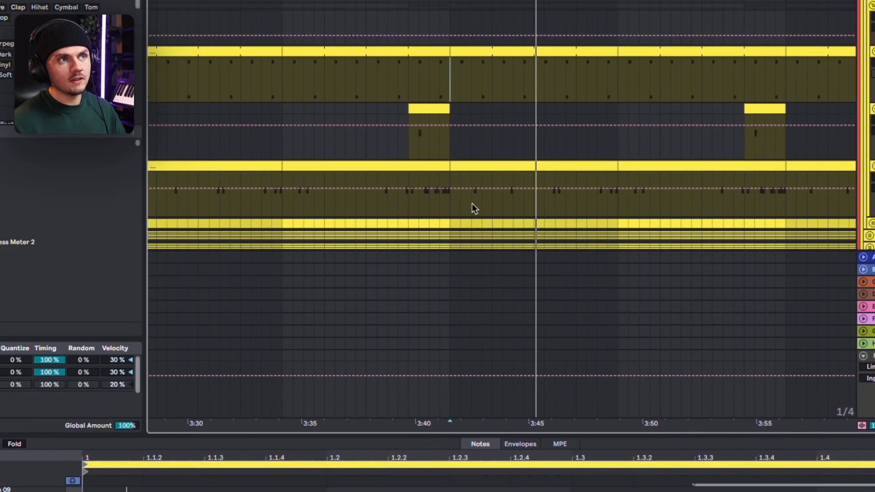
left_click_drag(471, 203, 486, 208)
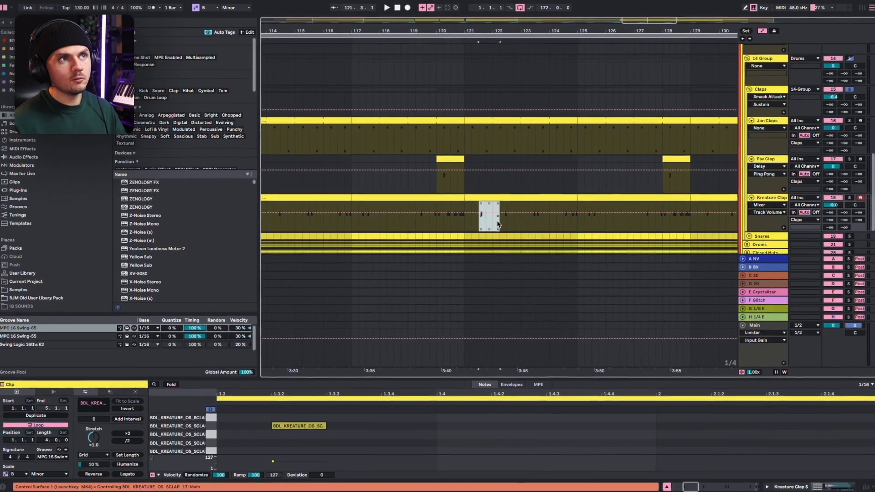
left_click(473, 224)
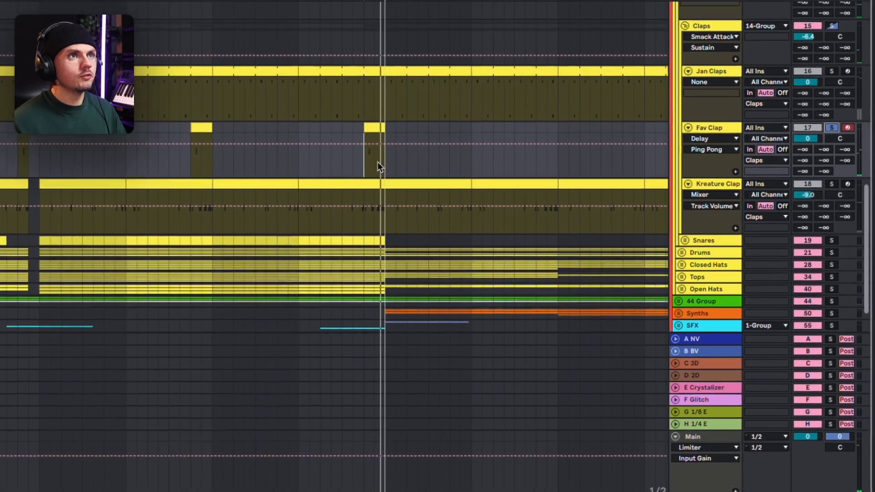
Audition the soloed Kreature Clap track just before the Break and from bar 76
scroll(377, 163, "down", 2)
scroll(359, 160, "up", 3)
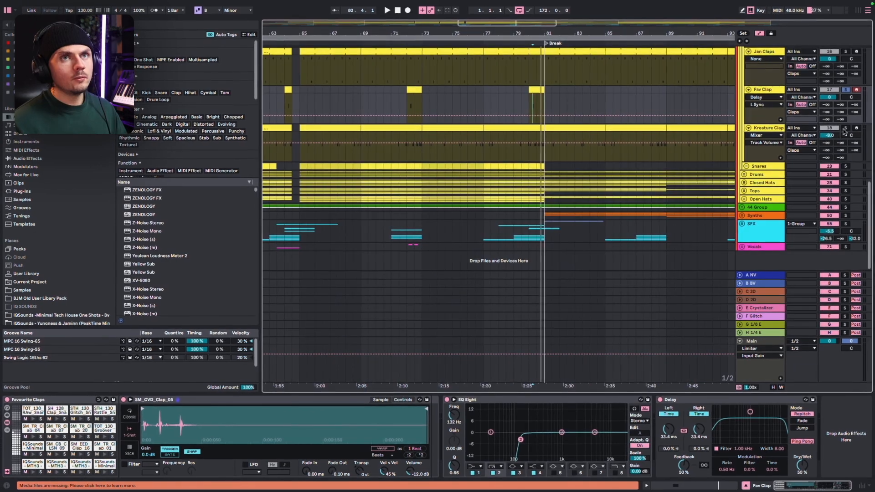
left_click(637, 155)
left_click(534, 153)
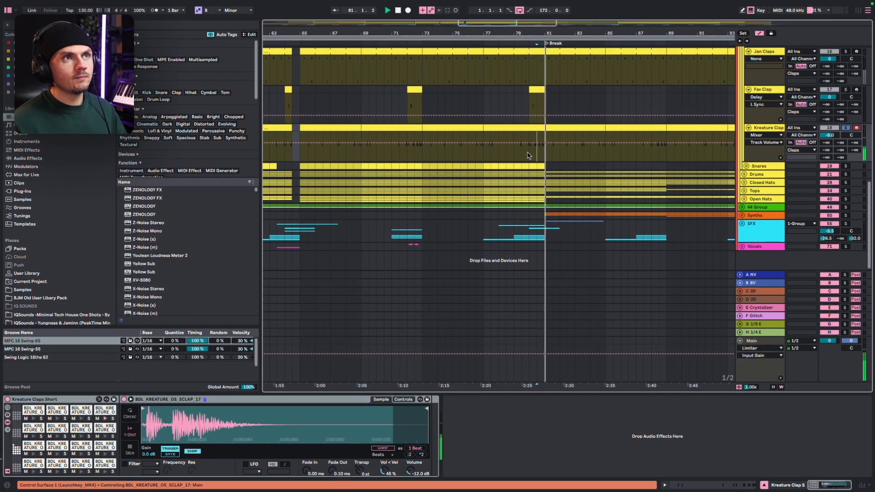
left_click(475, 159)
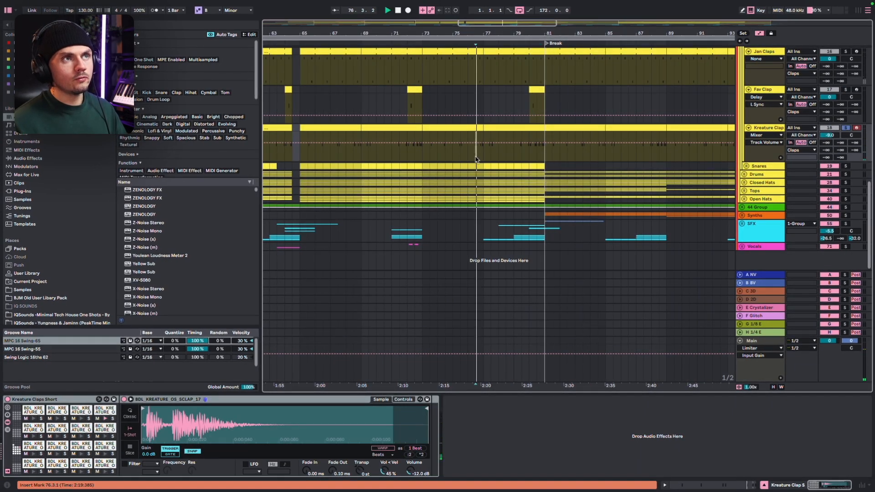
Unfold the Snares group and audition the soloed Jan Snares track from bar 76
left_click(747, 166)
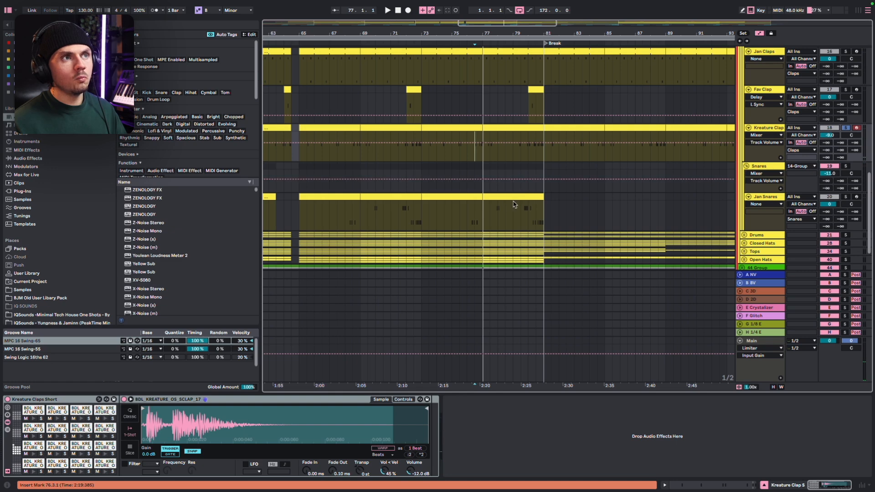
left_click(467, 216)
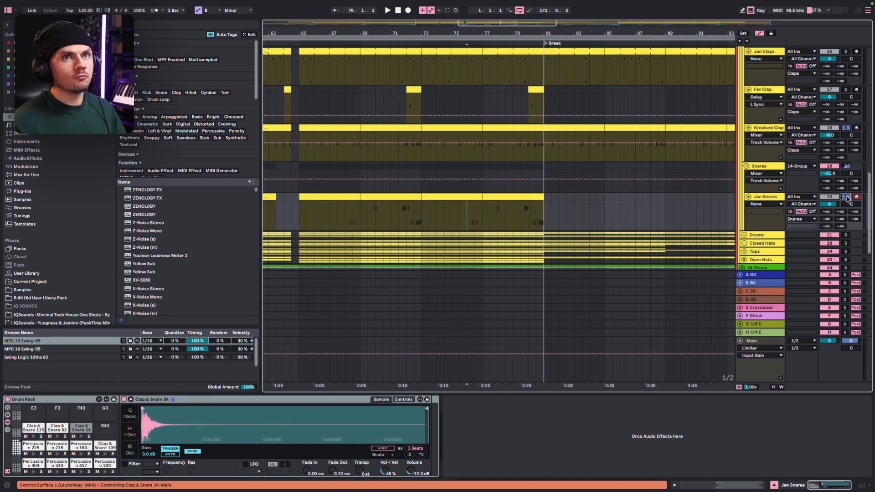
key("space")
scroll(470, 205, "down", 2)
scroll(467, 204, "left", 1)
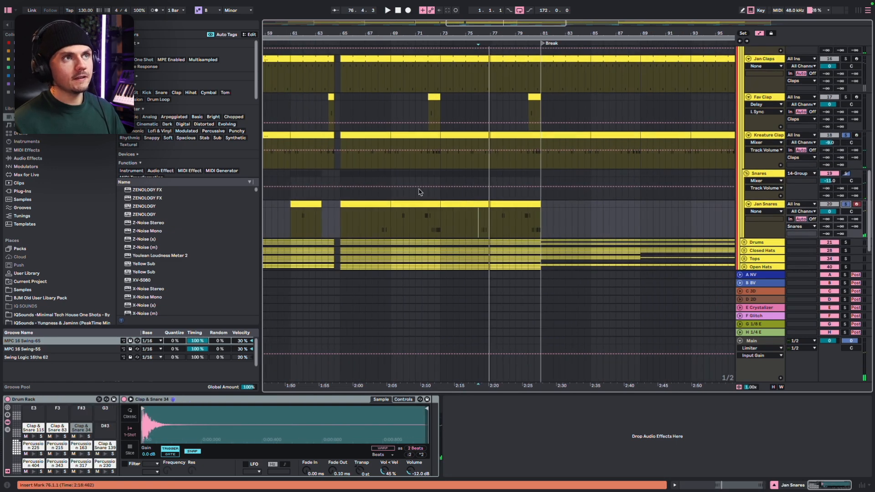
left_click(422, 182)
scroll(421, 179, "up", 2)
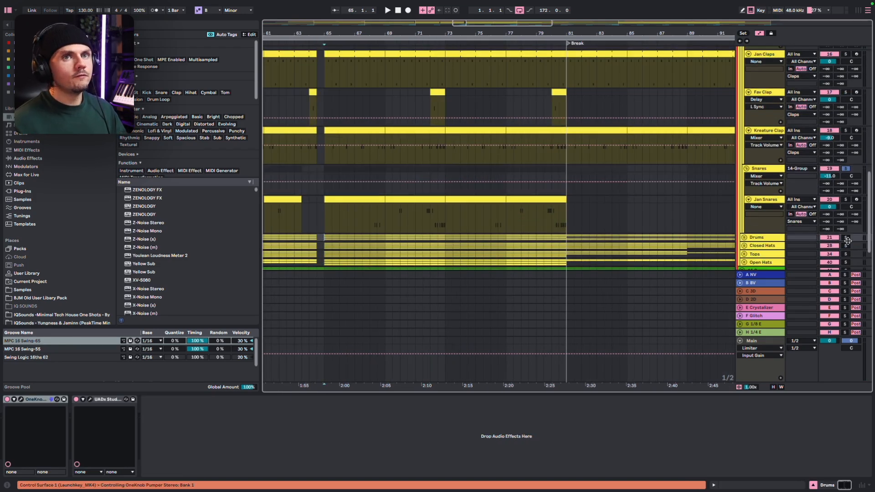
Solo the Drums group and review its unfolded layers from bar 65, isolating the 23 Drum Rack track in Foley Drums
left_click(845, 238)
key("space")
left_click(744, 237)
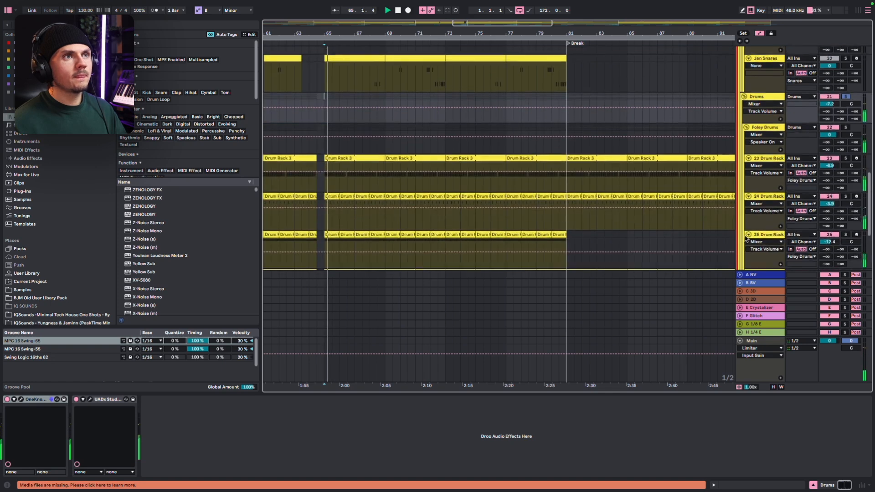
scroll(637, 244, "down", 2)
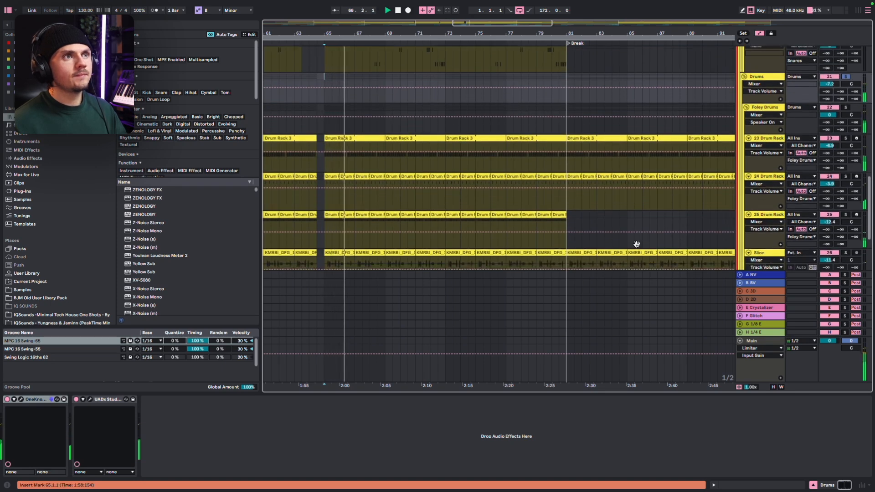
scroll(637, 244, "down", 4)
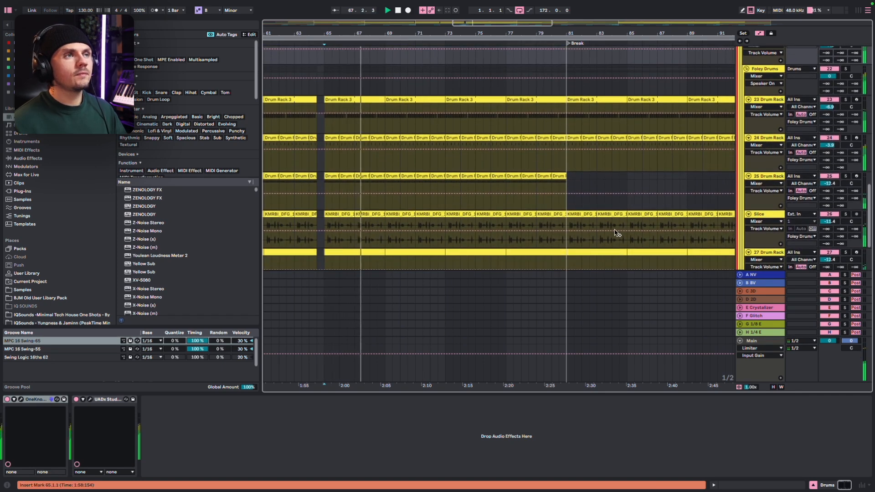
scroll(614, 232, "down", 5)
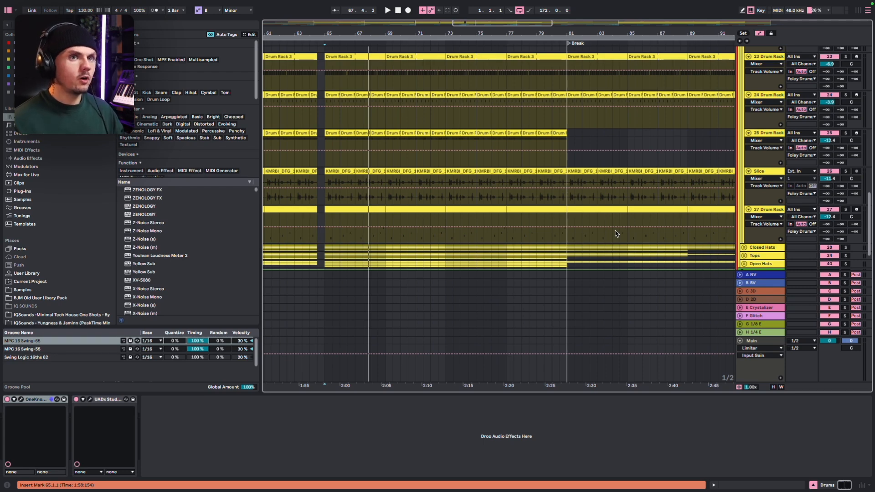
scroll(615, 232, "up", 6)
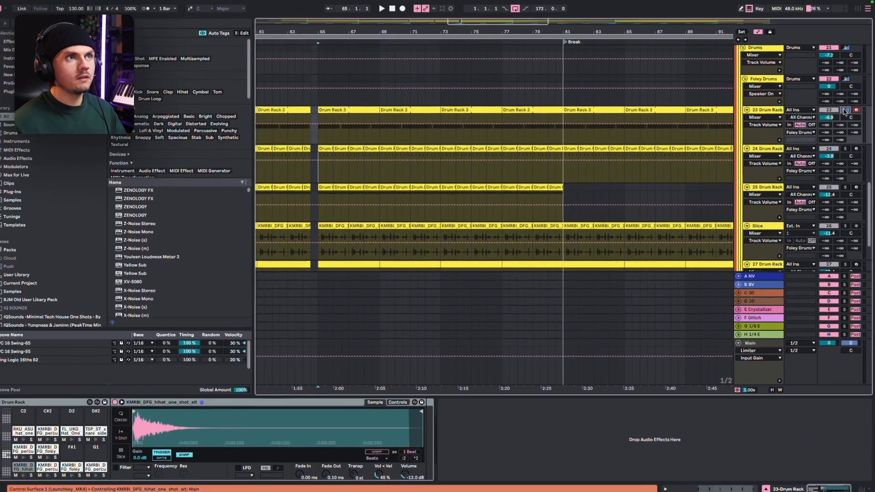
left_click(840, 104)
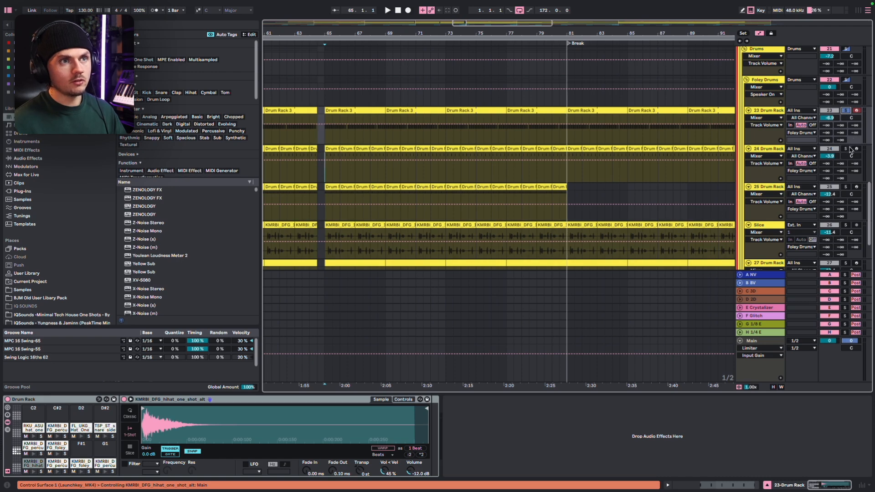
Audition the soloed Closed Hats group from bar 65 and look through its individual hat layers
scroll(327, 185, "down", 5)
left_click(326, 184)
scroll(327, 185, "down", 4)
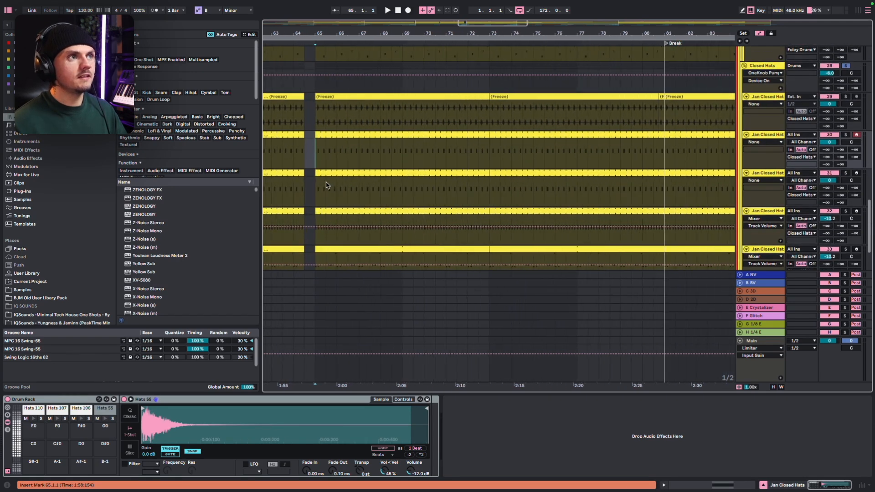
scroll(326, 185, "up", 3)
scroll(322, 193, "down", 2)
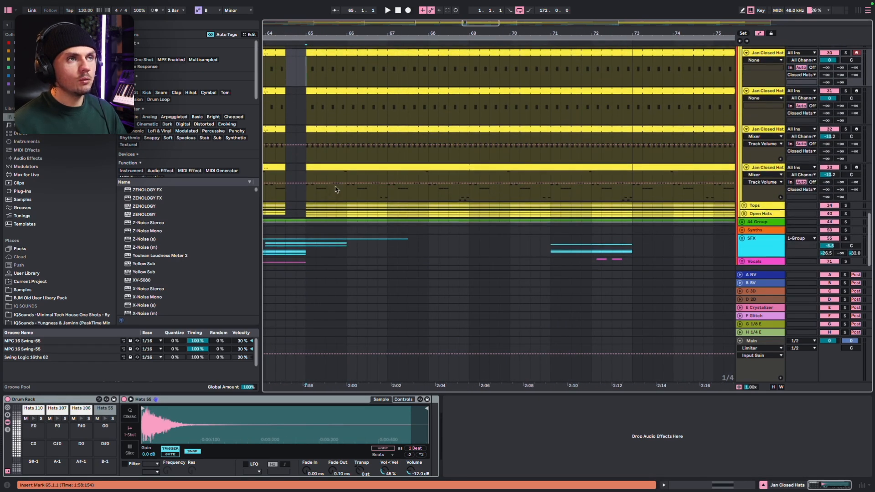
scroll(338, 186, "up", 4)
key("space")
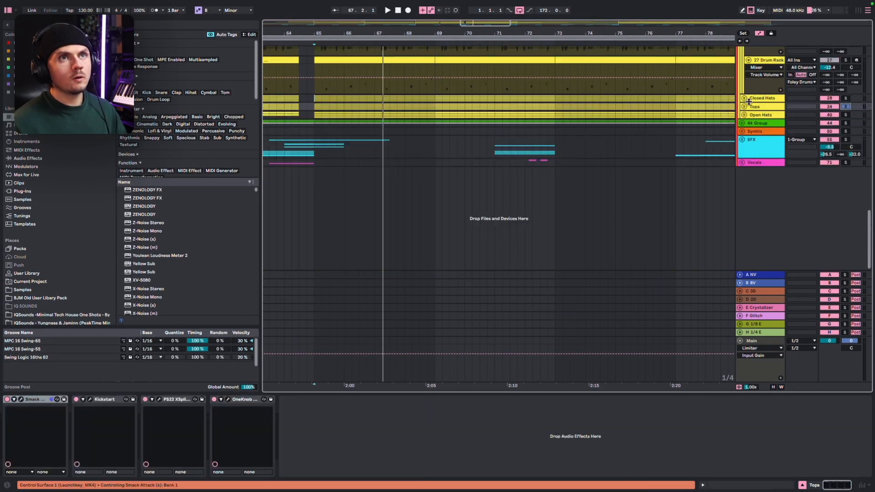
Unfold the Tops group and play its soloed loop layers from bar 65
left_click(744, 106)
key("space")
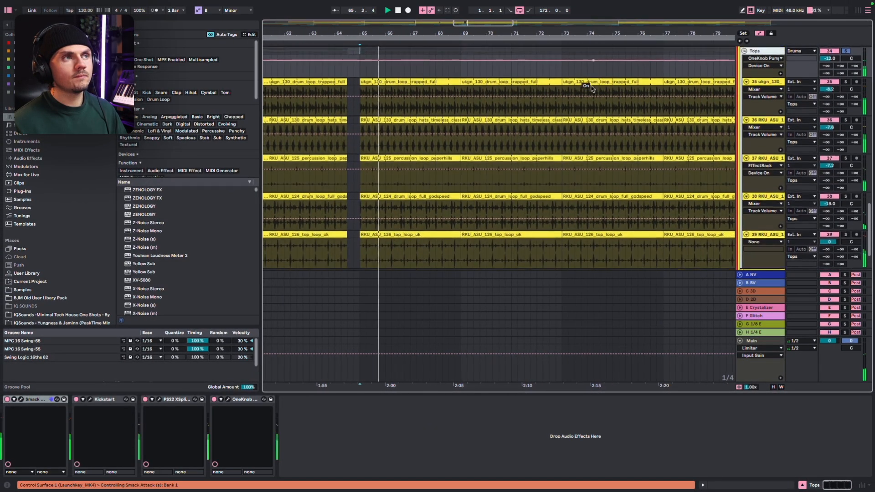
scroll(592, 89, "down", 2)
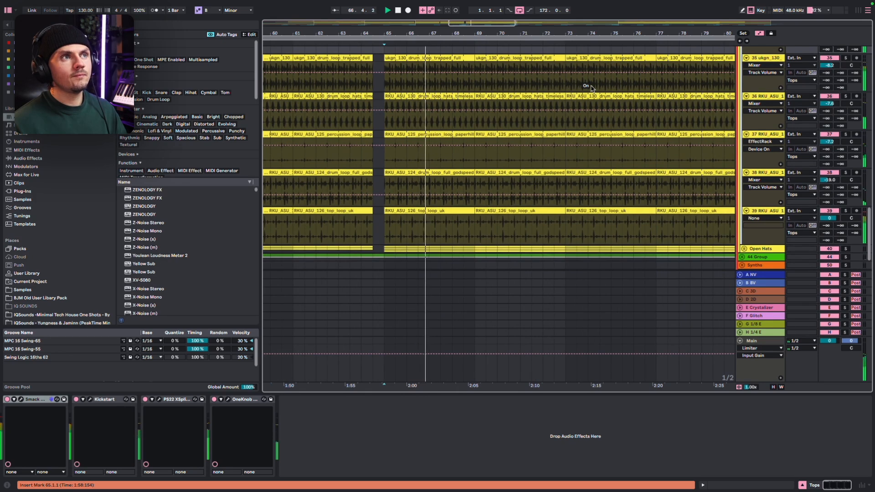
Replay the soloed Tops group briefly and stop playback
key("space")
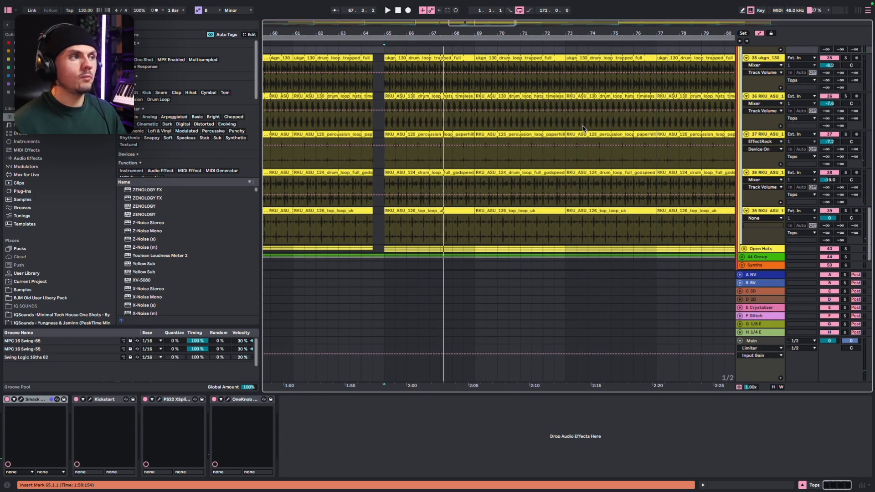
scroll(579, 136, "up", 2)
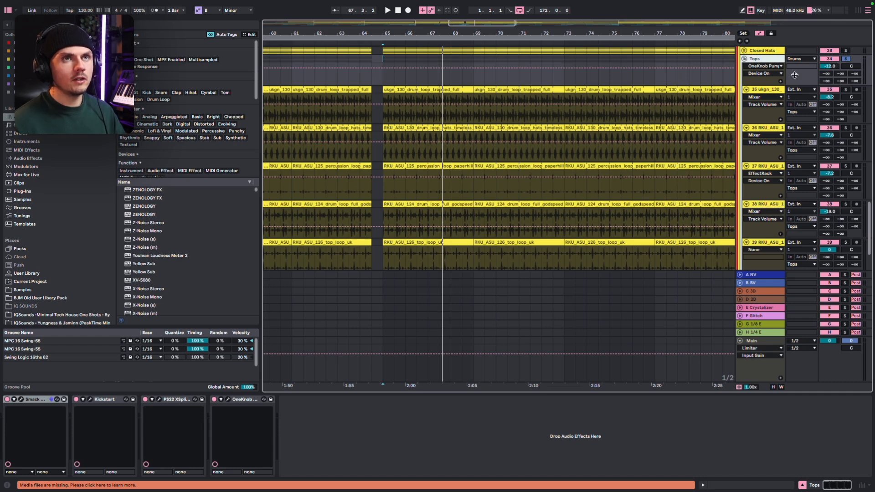
key("space")
key("space")
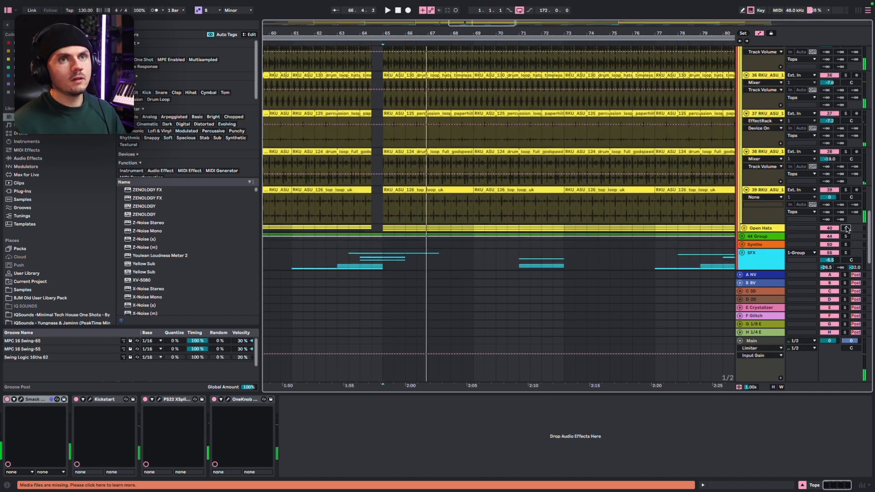
Solo and unfold the Open Hats group and audition its three hat layers from bar 65
left_click(845, 228)
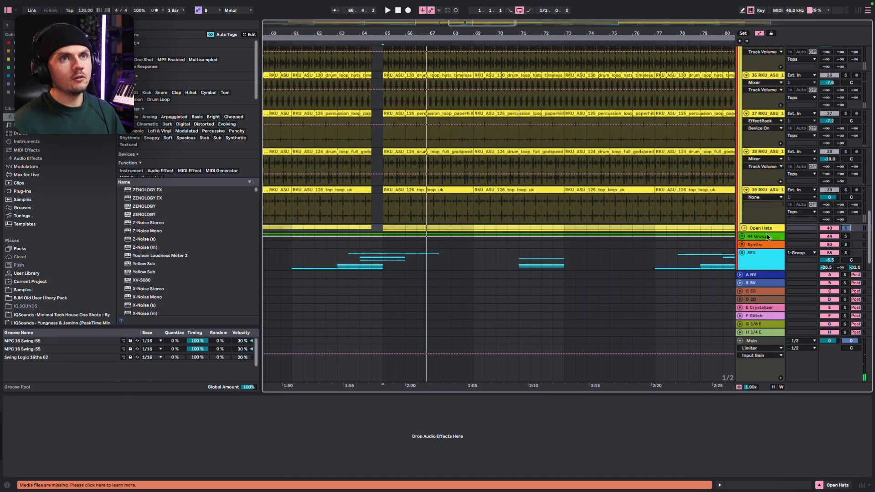
left_click(744, 228)
scroll(638, 209, "down", 5)
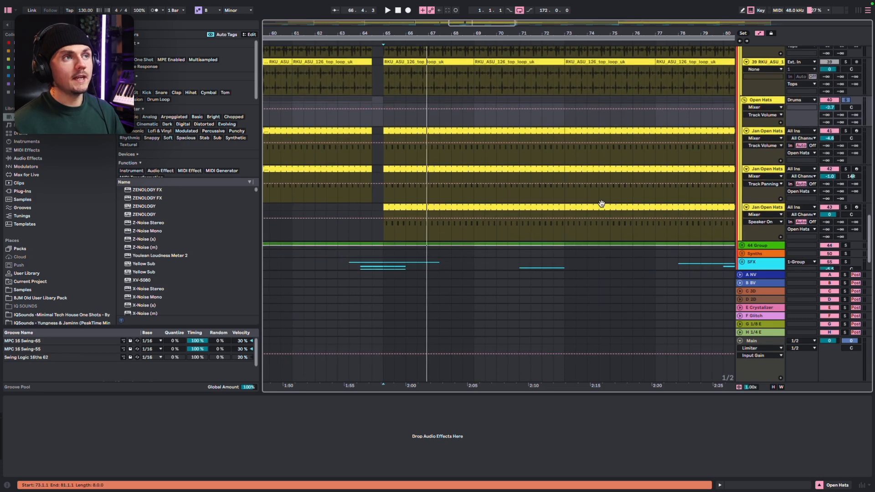
key("space")
scroll(602, 204, "down", 2)
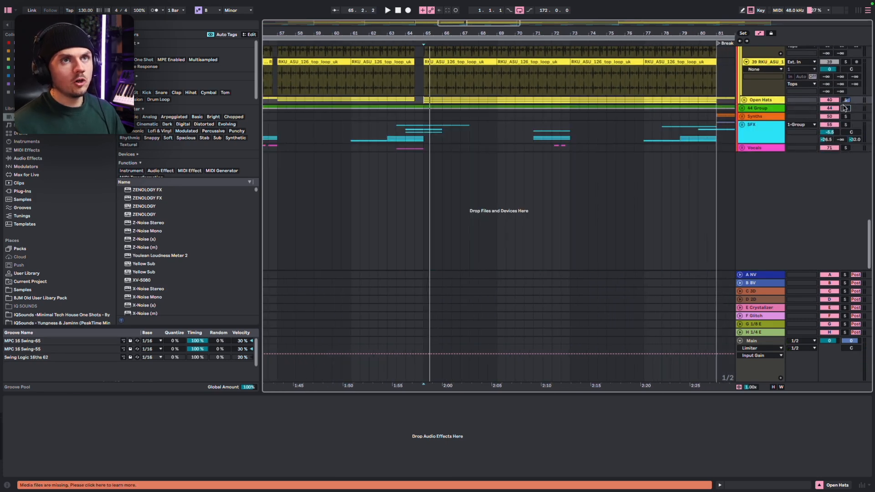
Solo and unfold the 44 Group, inspecting its RC-20 Retro Color device and the two Glitched Loop tracks
left_click(842, 107)
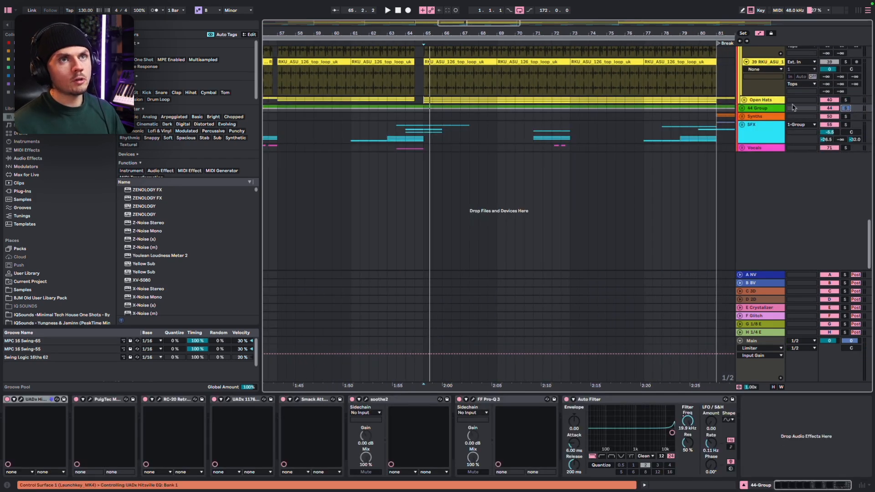
left_click(741, 108)
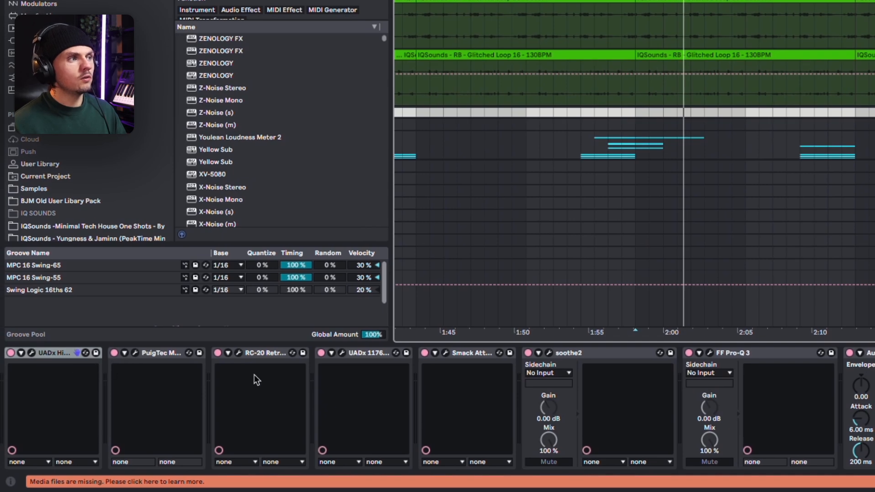
left_click(237, 355)
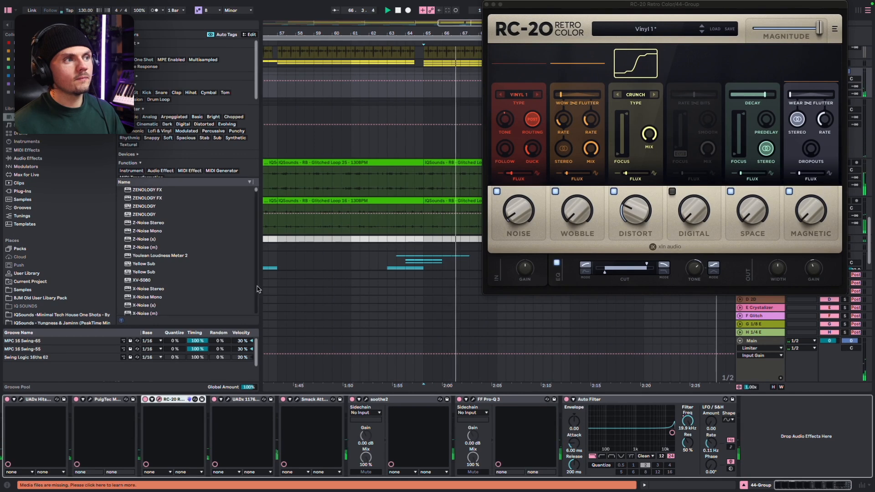
left_click(776, 172)
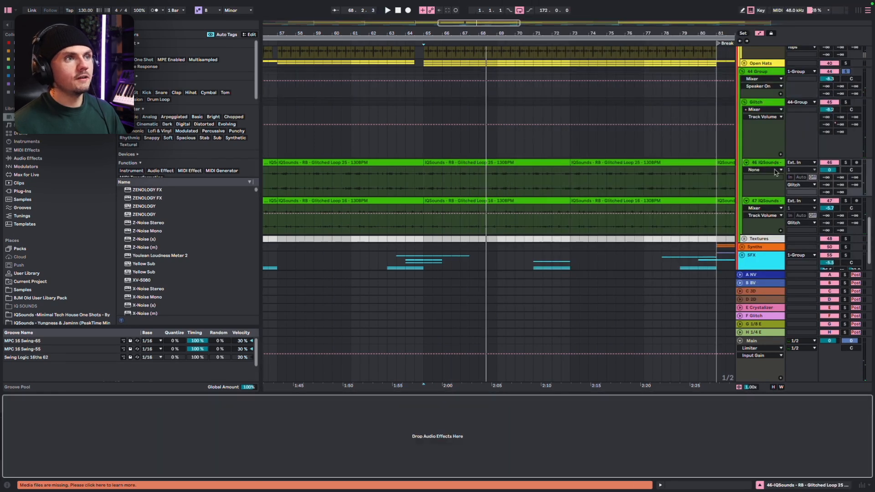
left_click(769, 201)
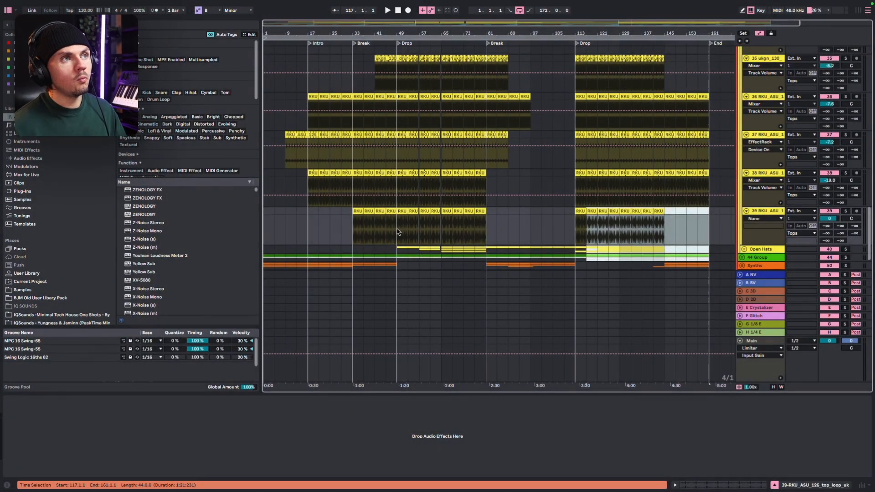
Highlight bars 1–49, 81–113 and 133–161 around the RKU_ASU_126_top_loop_uk clips, then mark bar 33
left_click_drag(397, 232, 256, 221)
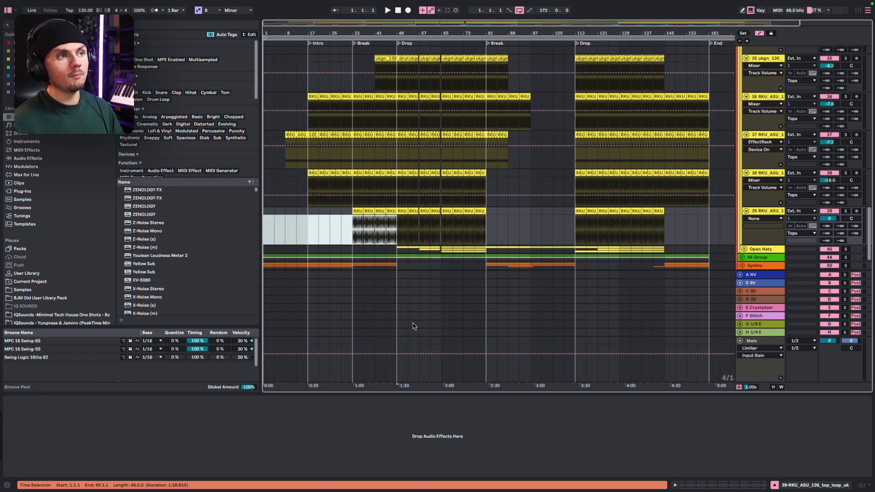
left_click_drag(486, 246, 569, 247)
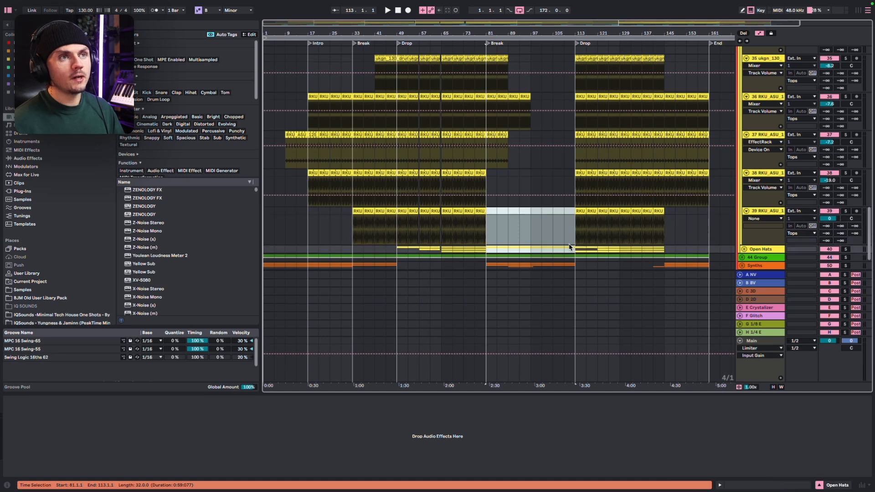
left_click_drag(633, 243, 704, 243)
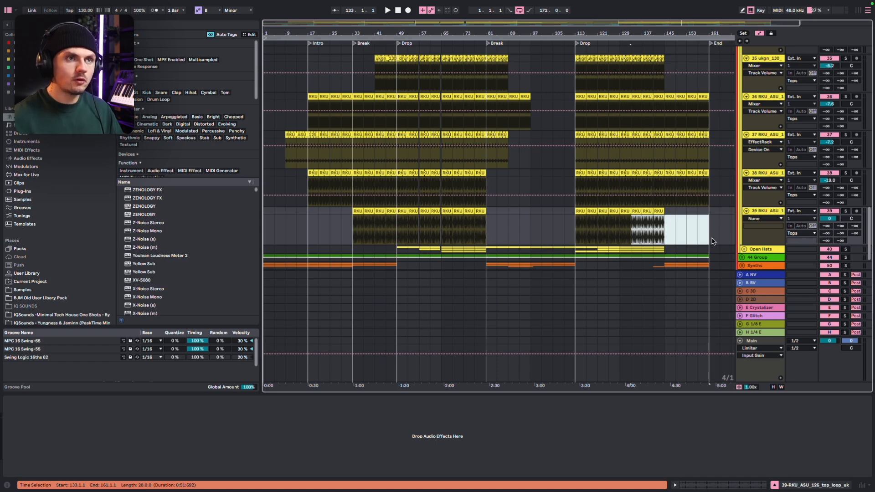
left_click(352, 237)
Shorten the arrangement loop so it runs from bar 1 to bar 65
scroll(277, 236, "up", 5)
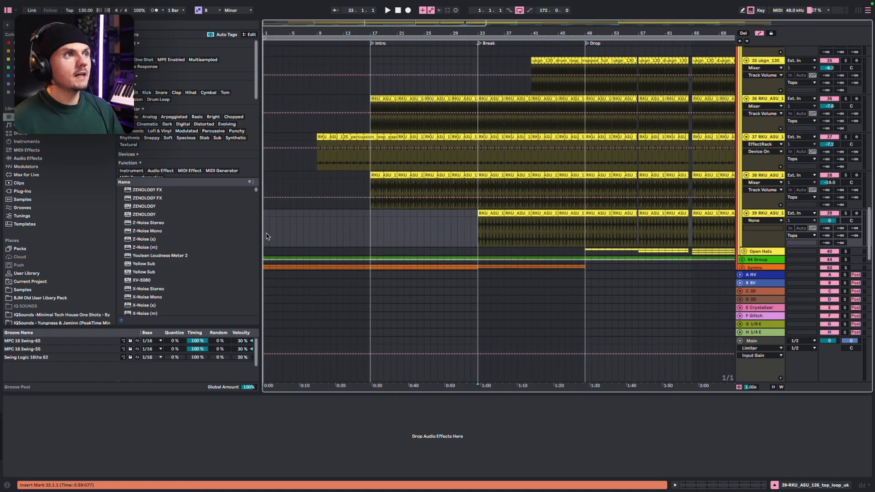
scroll(311, 236, "down", 6)
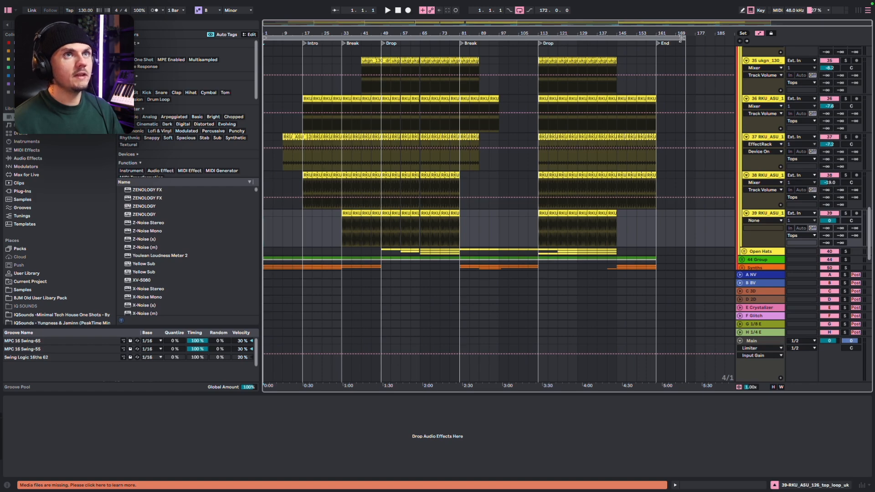
left_click_drag(679, 39, 417, 37)
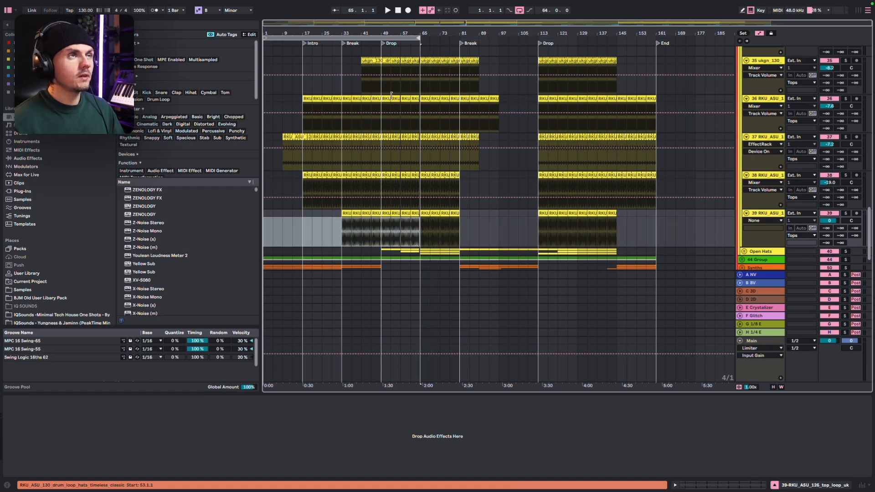
Play the full arrangement from bar 1 and look through the clap, snare, foley drum and Tops tracks in the intro
scroll(392, 95, "up", 6)
scroll(391, 95, "down", 3)
scroll(392, 96, "up", 4)
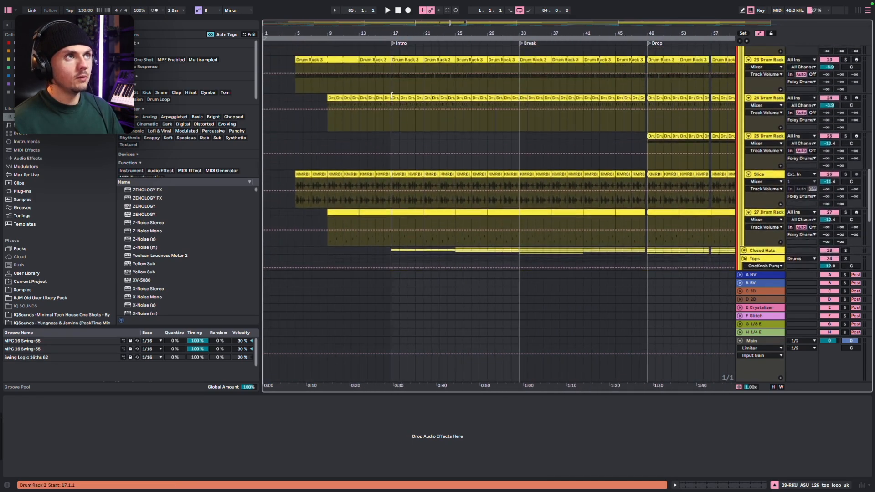
scroll(391, 96, "up", 5)
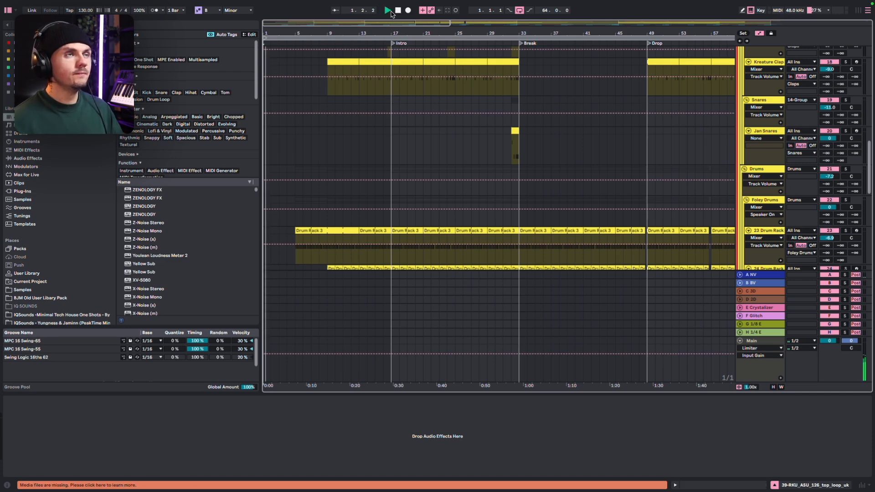
scroll(387, 124, "up", 1)
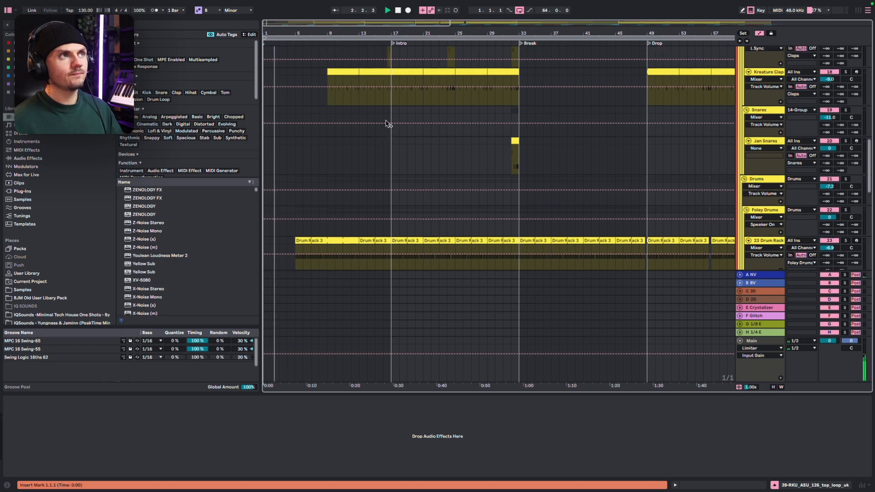
scroll(386, 124, "up", 10)
scroll(387, 125, "up", 2)
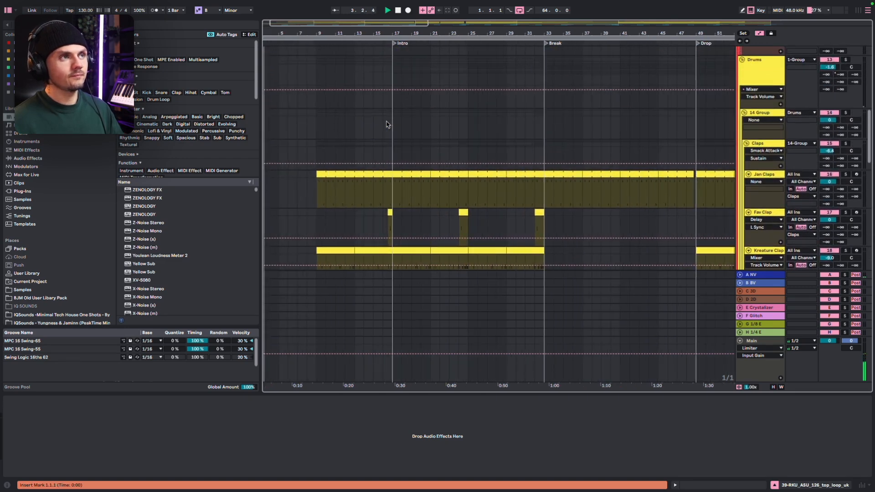
scroll(387, 123, "down", 10)
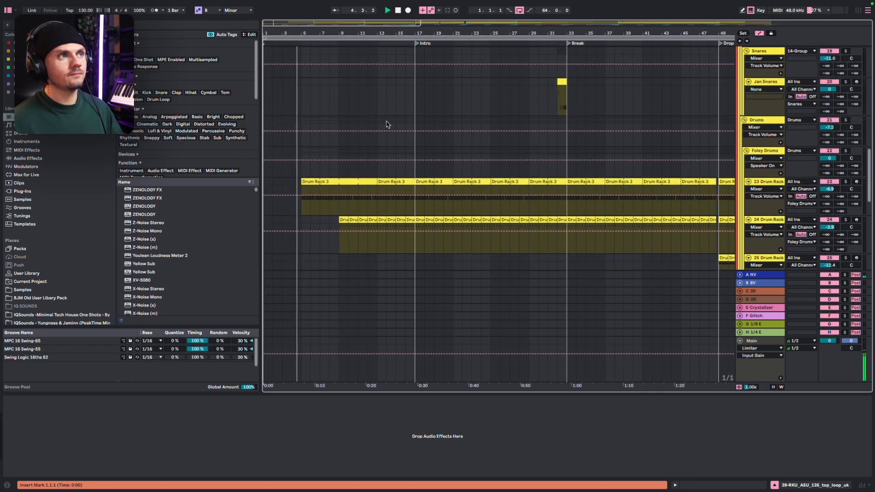
scroll(387, 124, "up", 1)
scroll(387, 124, "down", 12)
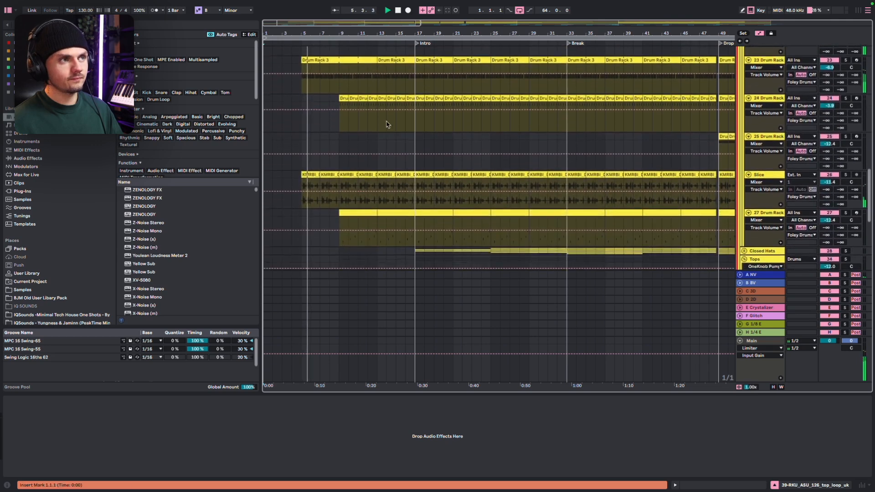
scroll(387, 124, "down", 15)
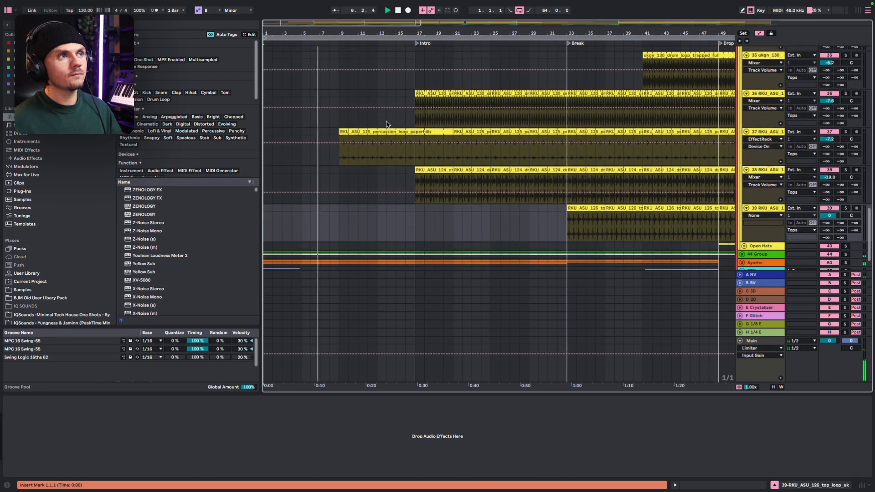
scroll(386, 124, "down", 2)
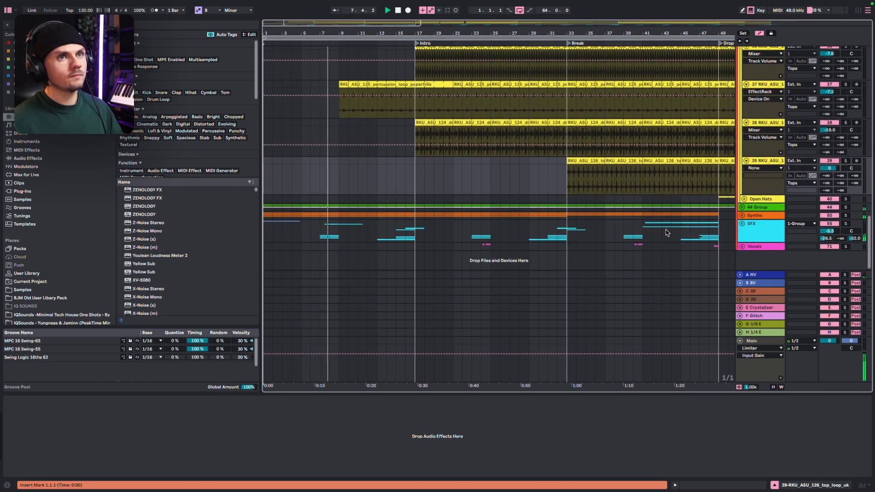
Unfold the Synths and SFX groups and review their intro layers during playback
left_click(741, 215)
scroll(710, 224, "down", 2)
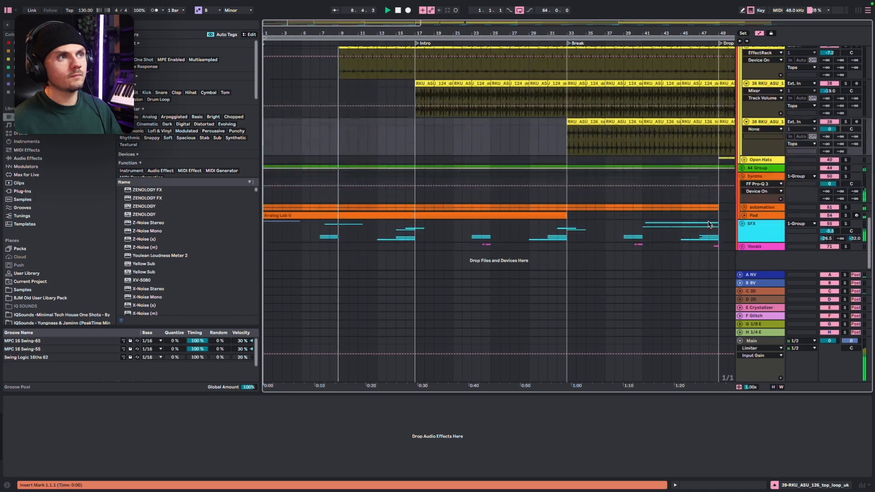
left_click(741, 223)
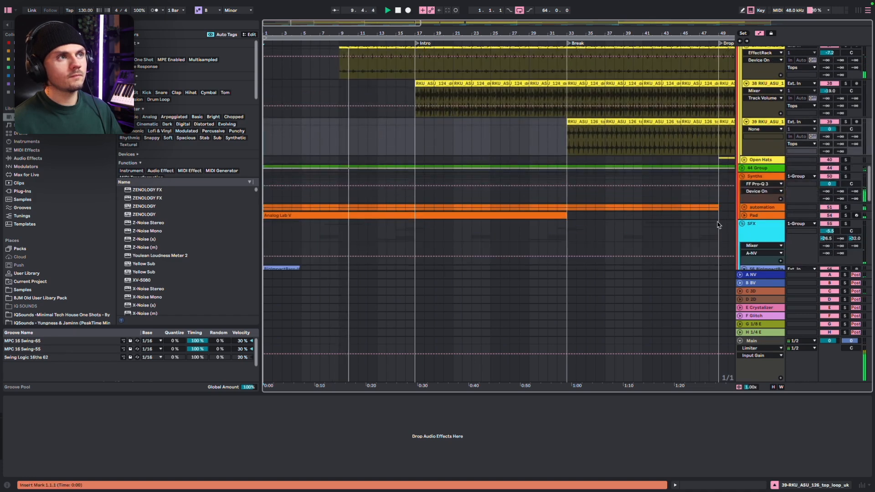
scroll(658, 212, "down", 5)
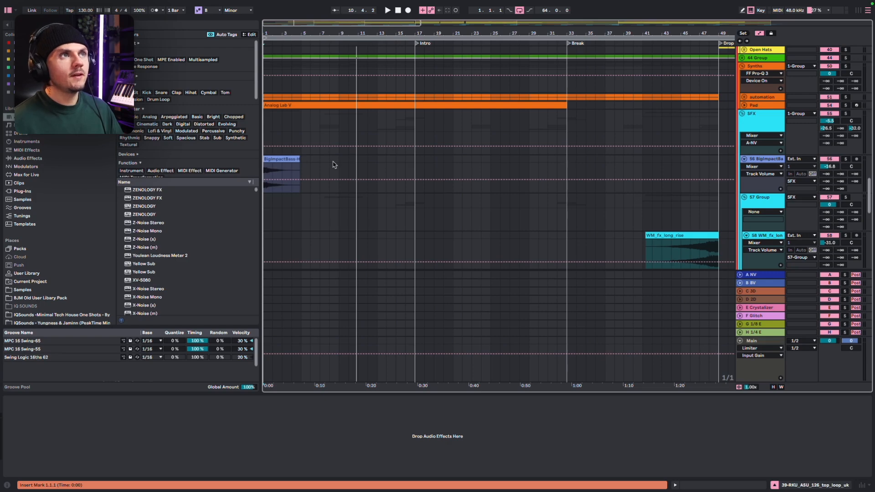
Audition the soloed Analog Lab V Pad track from bar 1
left_click(295, 100)
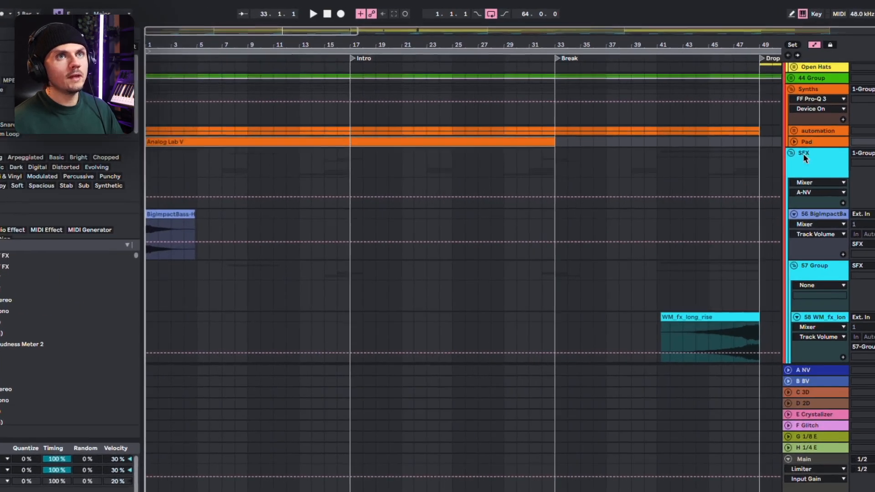
key("space")
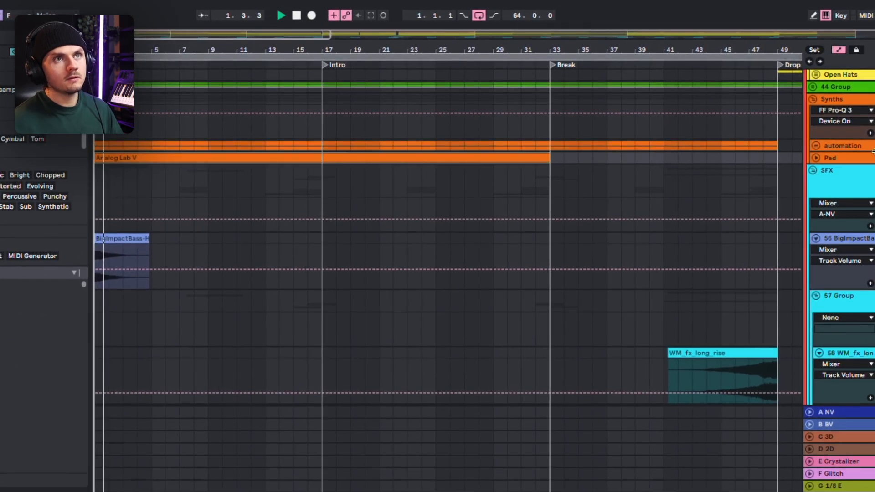
key("space")
Unfold the automation group in Synths and audition its two Pad tracks by soloing them in turn
left_click(816, 146)
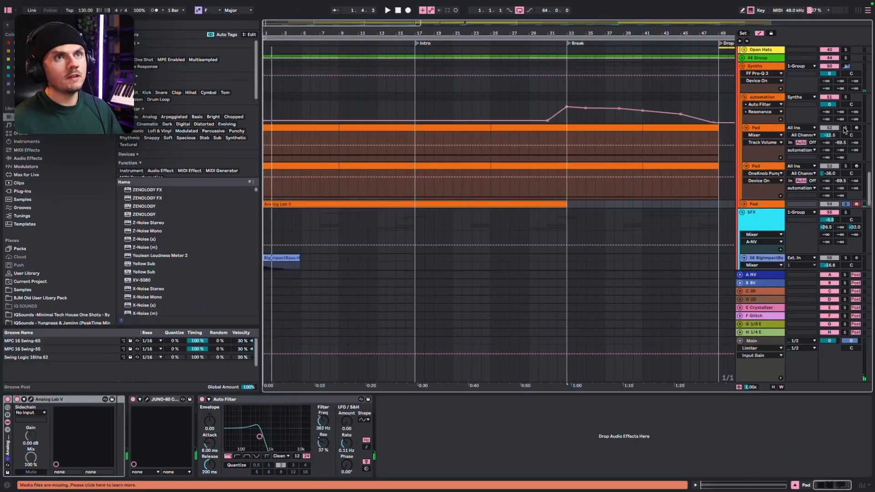
key("Down")
key("s")
key("space")
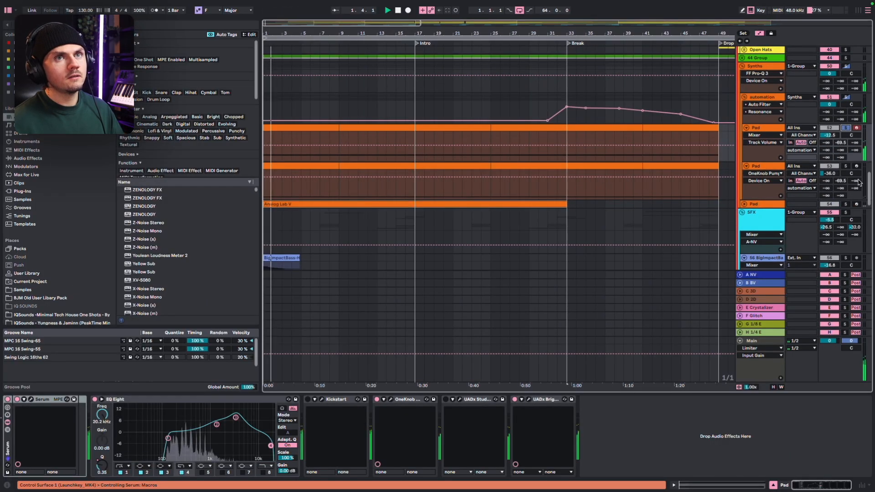
left_click(844, 166)
Play the full arrangement from bar 9 while reviewing the automation group's Auto Filter and the surrounding intro tracks
left_click(338, 109)
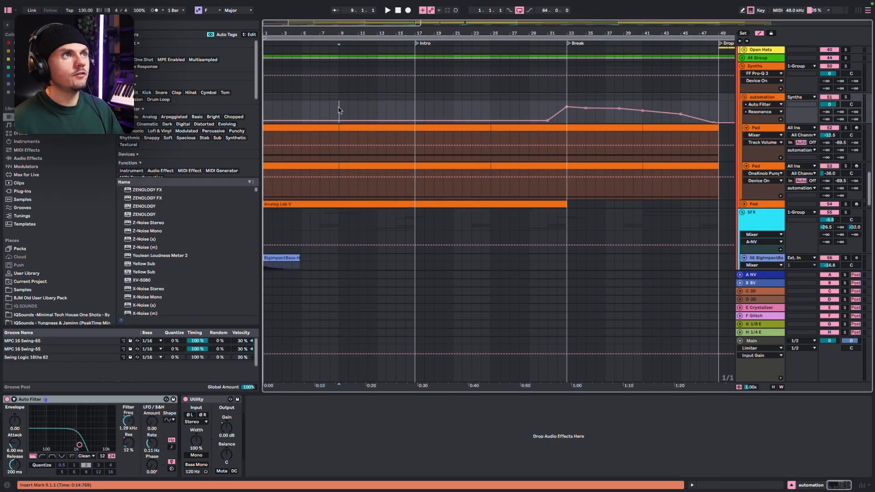
key("space")
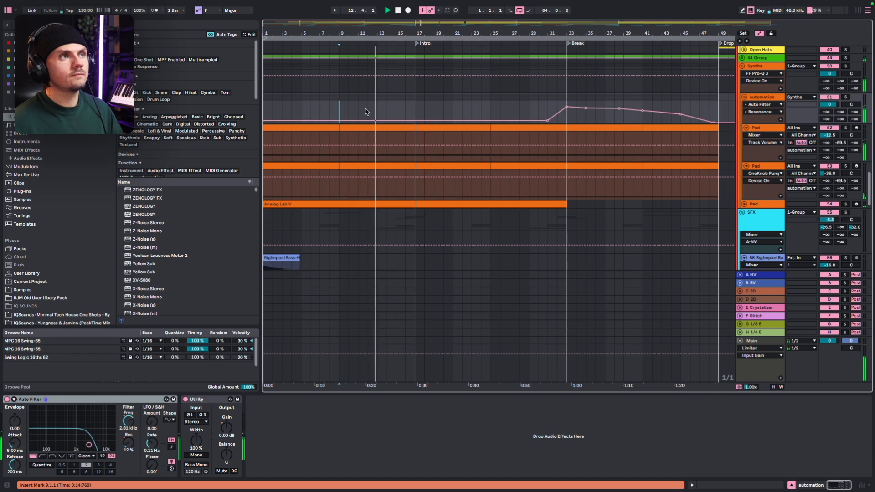
scroll(410, 115, "up", 3)
scroll(427, 117, "up", 3)
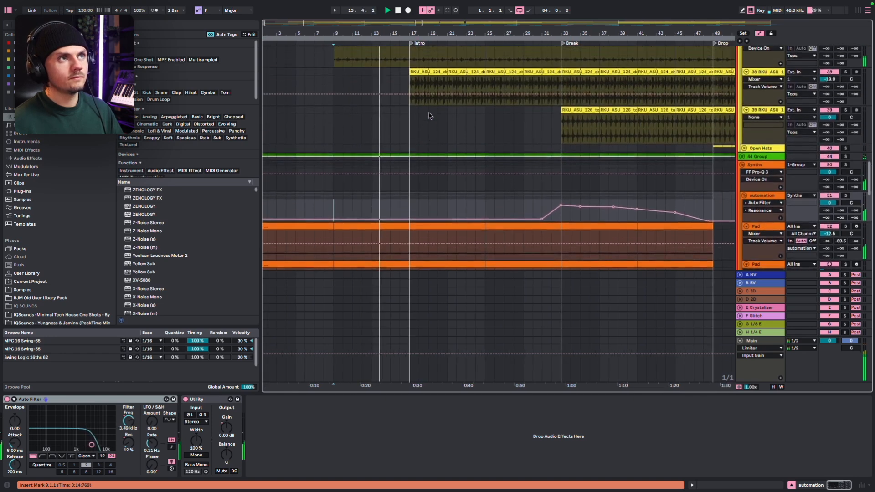
scroll(428, 115, "down", 15)
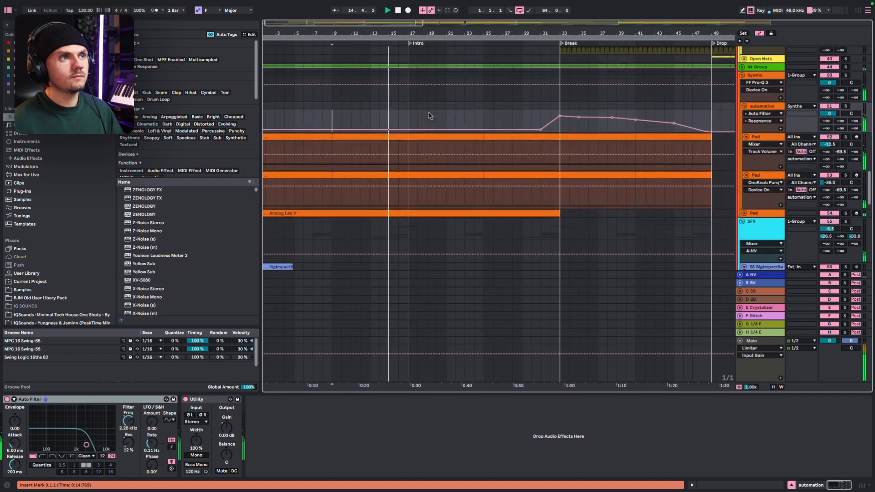
Review the SFX clips and the Synths group's filter automation around the intro during playback, and stop playback
scroll(428, 116, "down", 9)
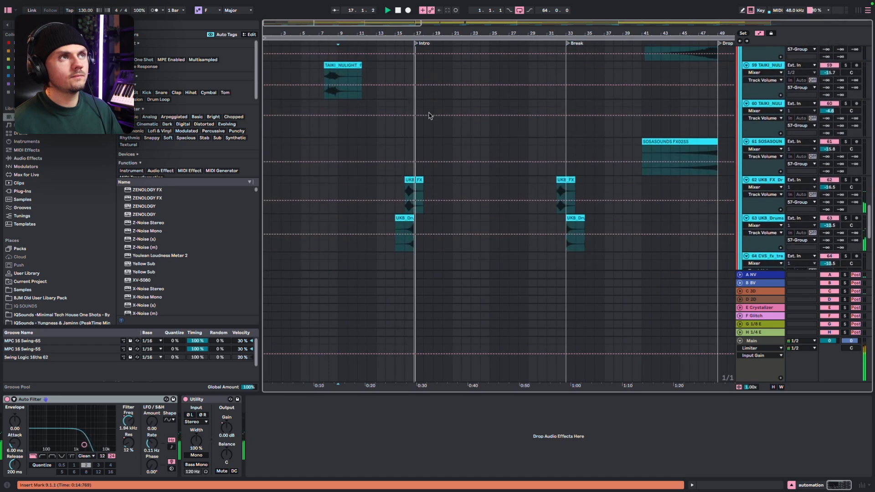
scroll(428, 116, "up", 12)
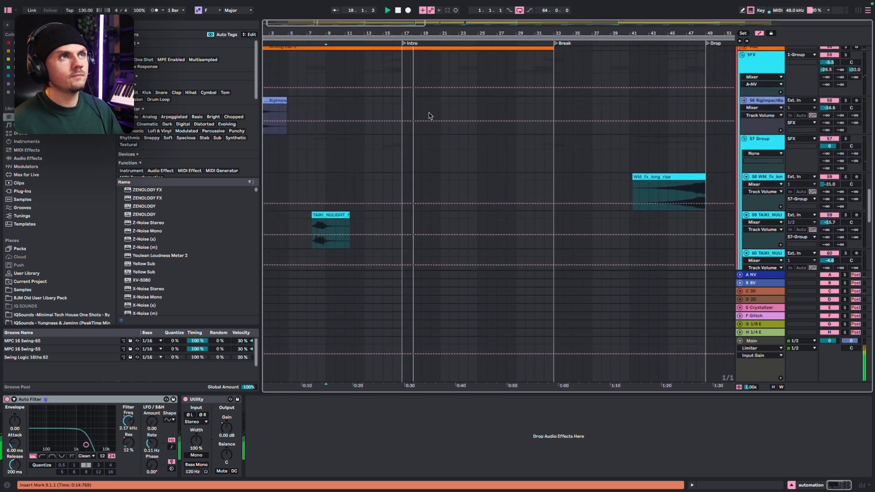
scroll(428, 114, "up", 2)
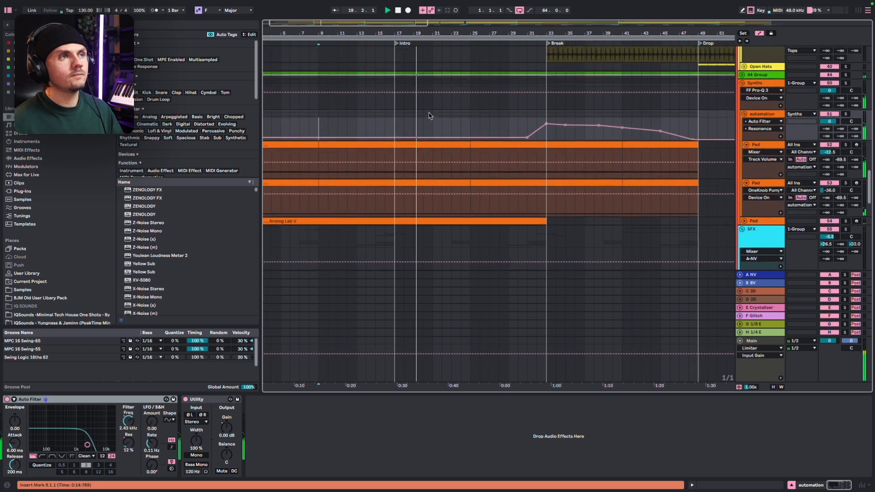
scroll(429, 115, "up", 10)
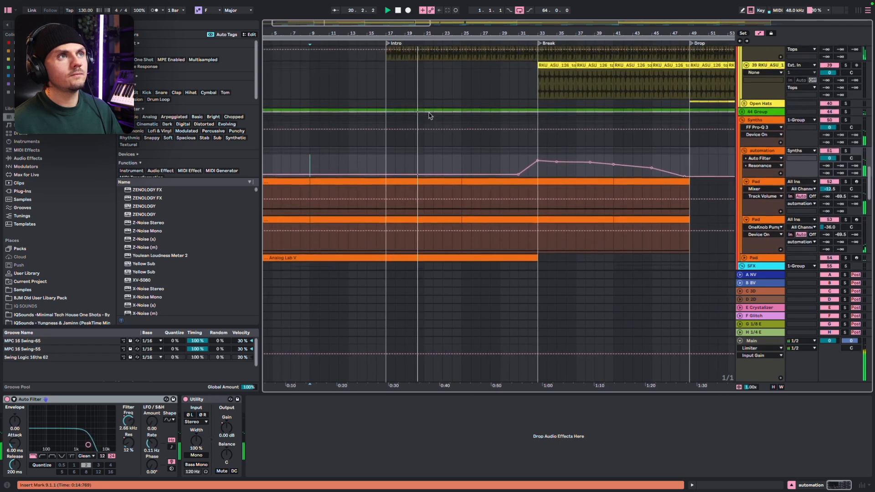
key("space")
Select bars 14 to 19 on the drum loop hats track and review the tops, foley, clap and kick tracks around the intro
left_click_drag(358, 84, 400, 86)
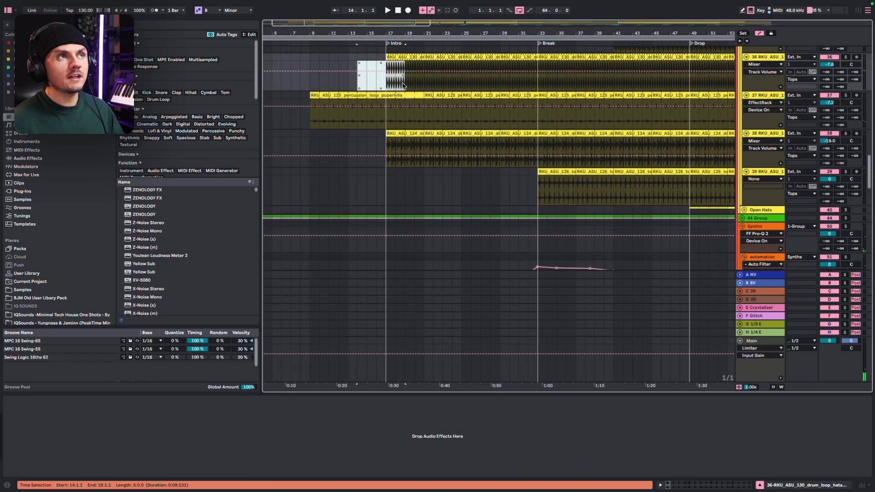
scroll(399, 86, "up", 9)
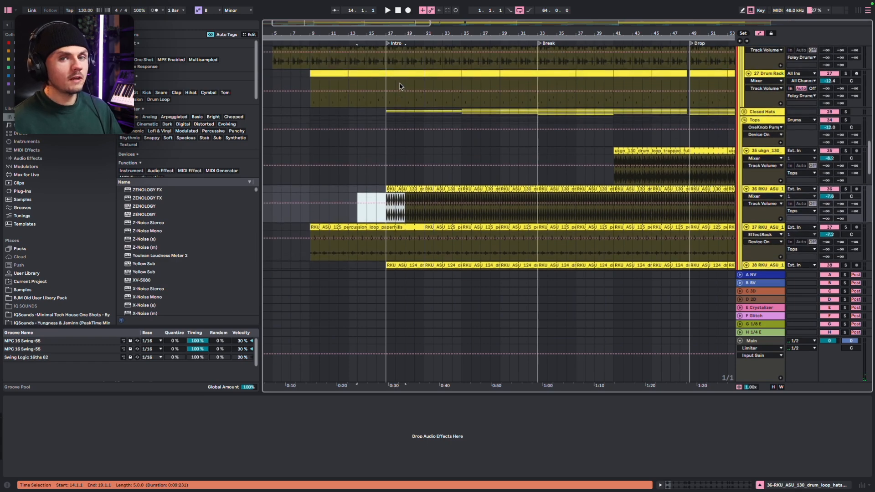
scroll(399, 86, "up", 10)
scroll(399, 86, "left", 3)
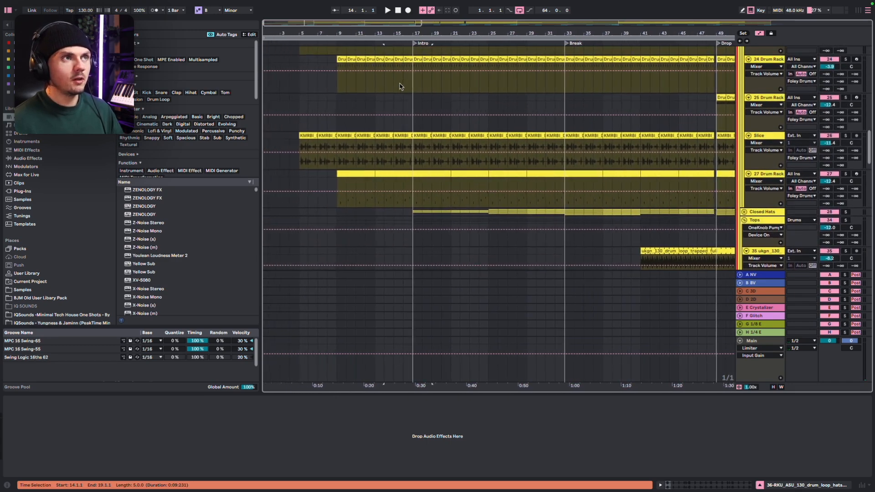
scroll(399, 86, "up", 10)
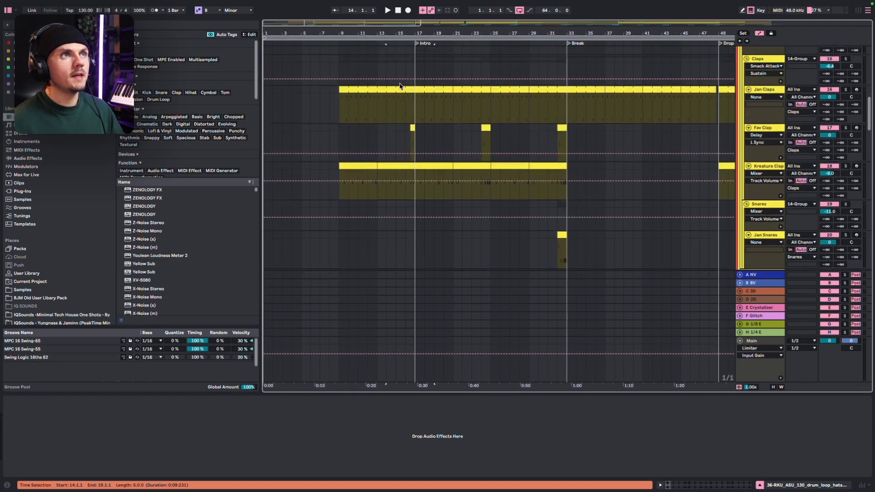
scroll(399, 87, "up", 2)
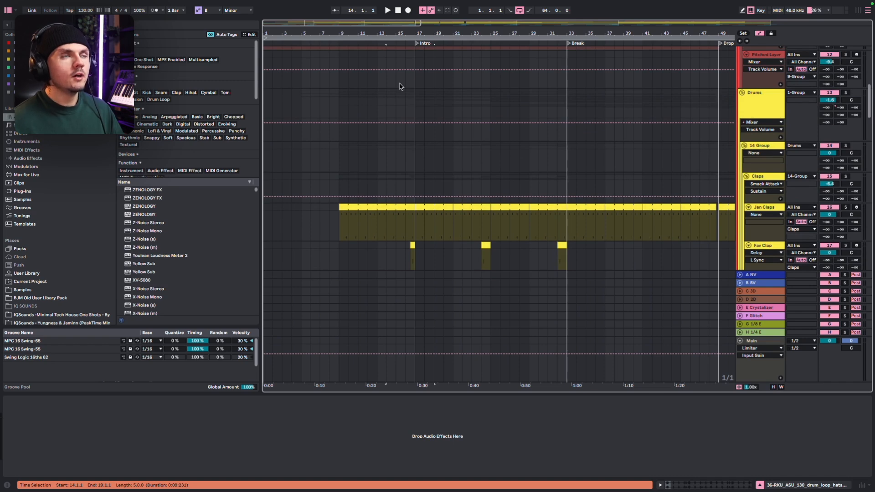
scroll(399, 87, "up", 15)
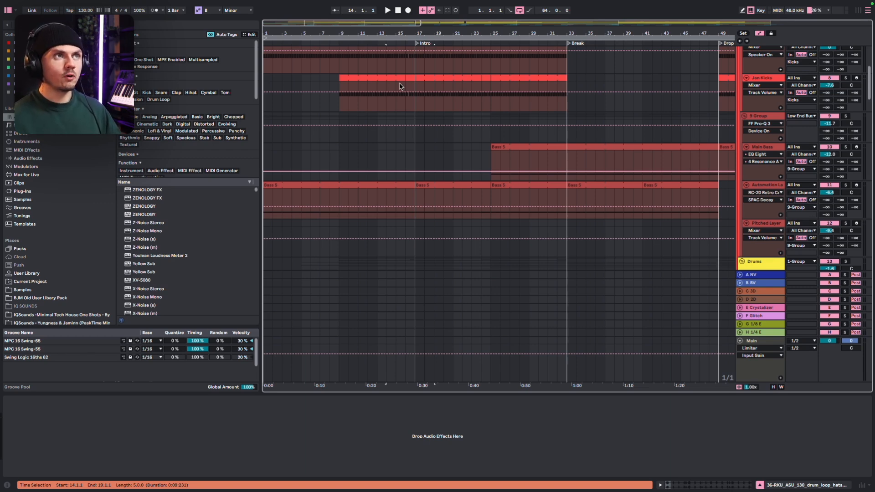
scroll(400, 87, "up", 3)
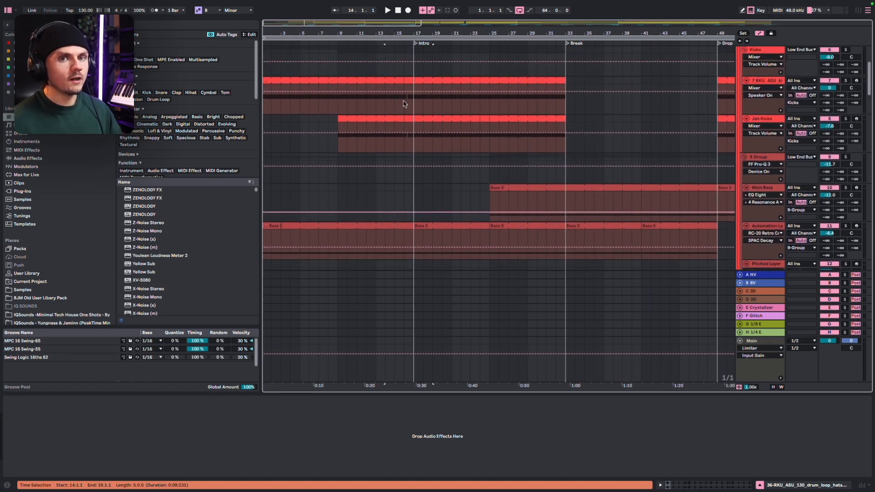
Play the full arrangement from bar 17 while reviewing the kick tracks and the bass group
left_click(412, 145)
key("space")
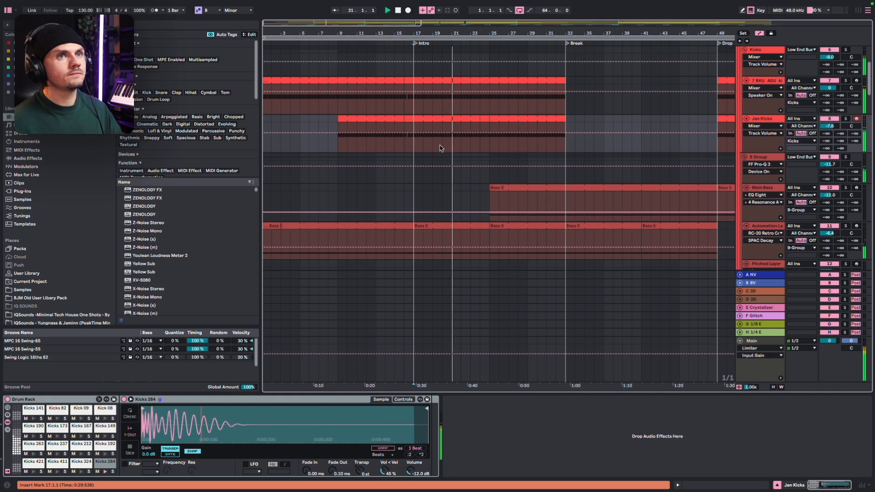
scroll(455, 158, "right", 3)
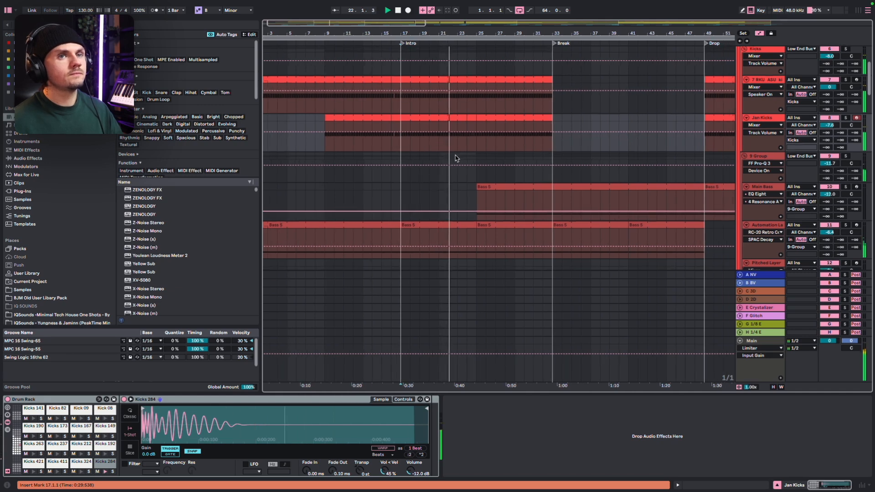
scroll(455, 158, "down", 2)
scroll(455, 158, "right", 2)
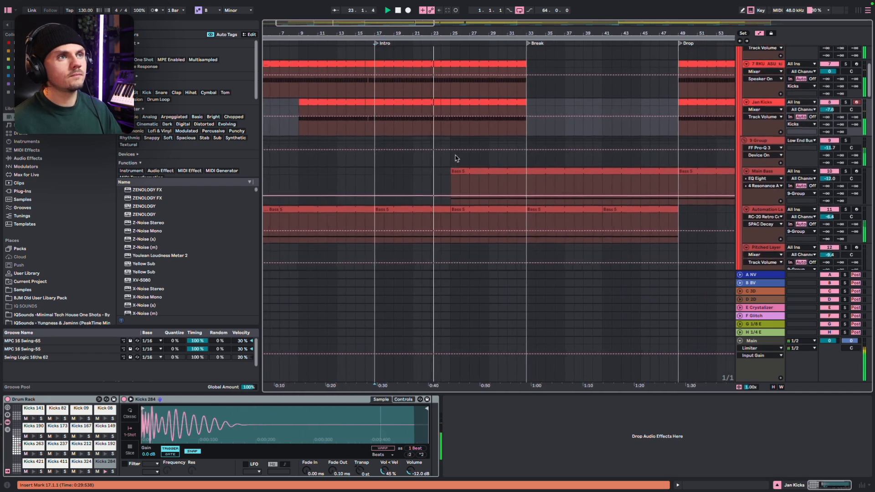
scroll(455, 158, "down", 1)
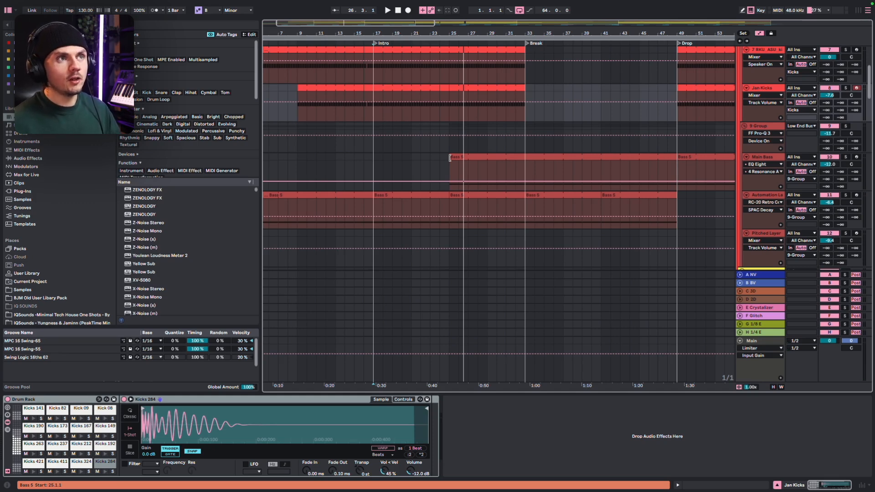
Audition the soloed Main Bass from bar 25, and unsolo it to hear the full mix into the break
left_click(449, 171)
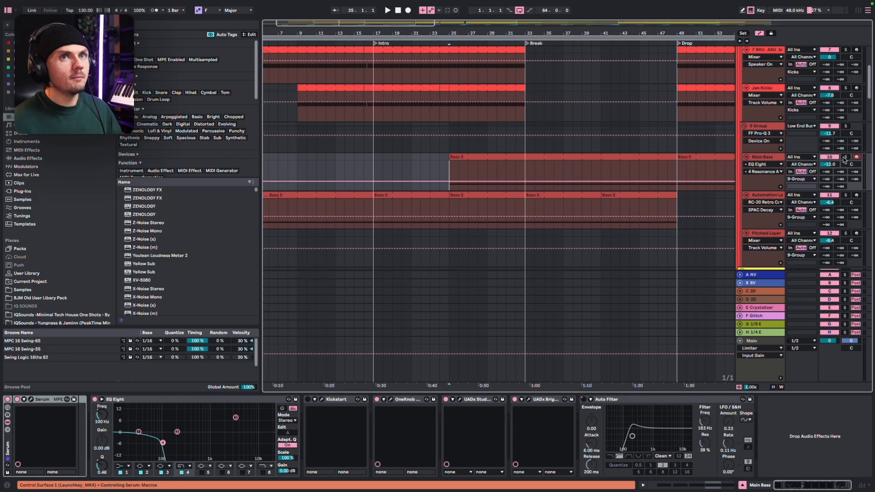
left_click(845, 158)
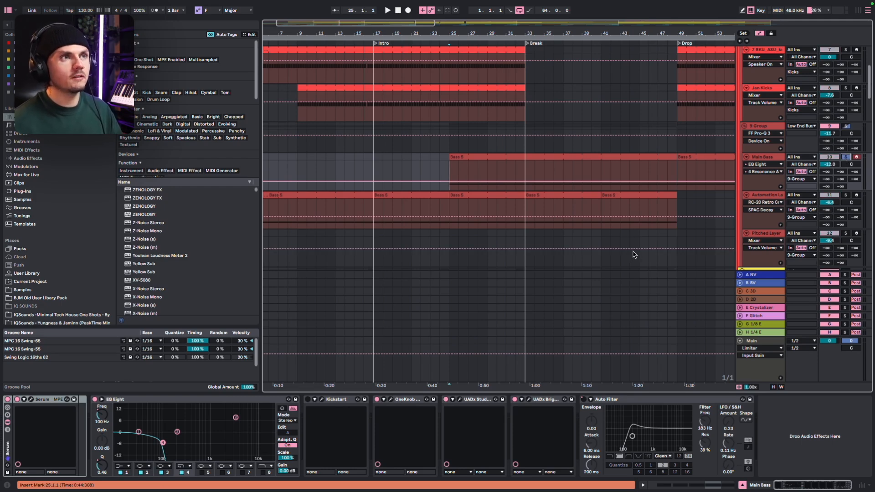
key("space")
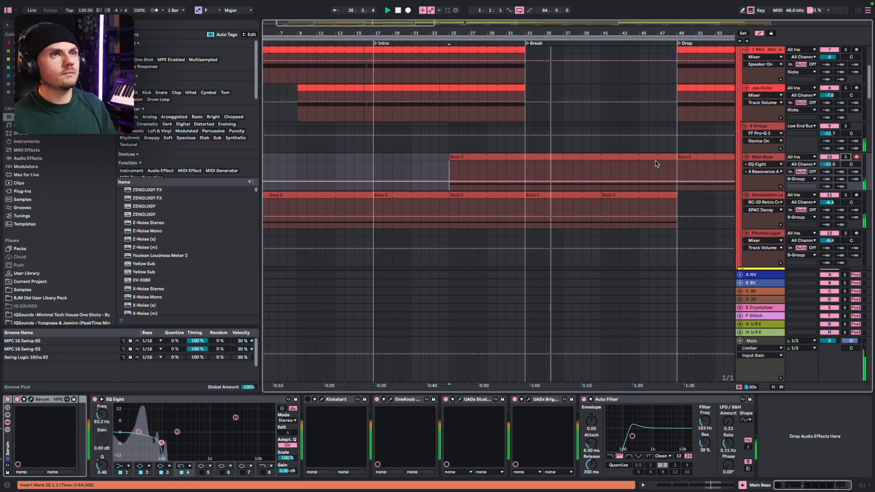
scroll(656, 164, "down", 3)
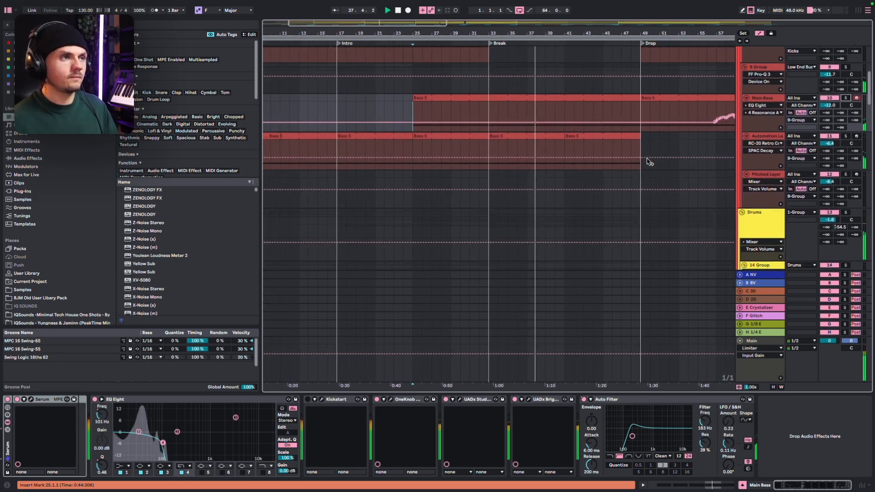
scroll(648, 159, "down", 2)
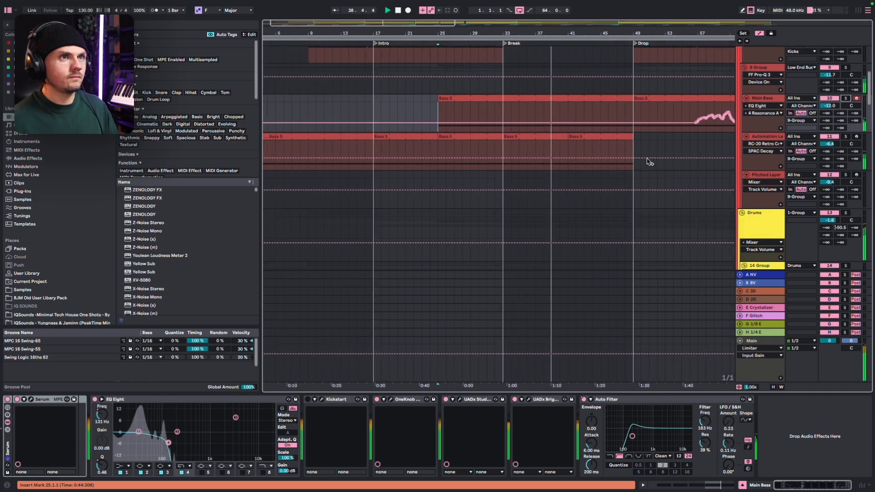
scroll(647, 159, "up", 1)
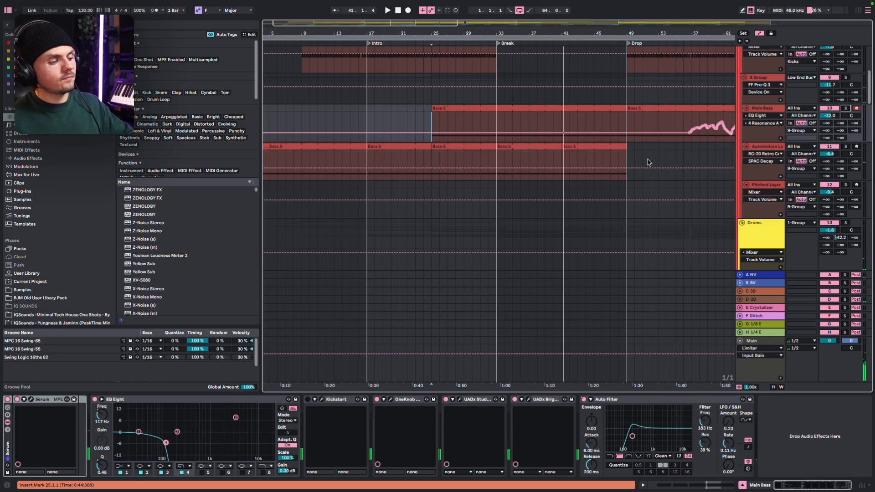
Examine the Pitched Layer, clap, snare and drum tracks leading into the break, ending at the Synths group
left_click(471, 186)
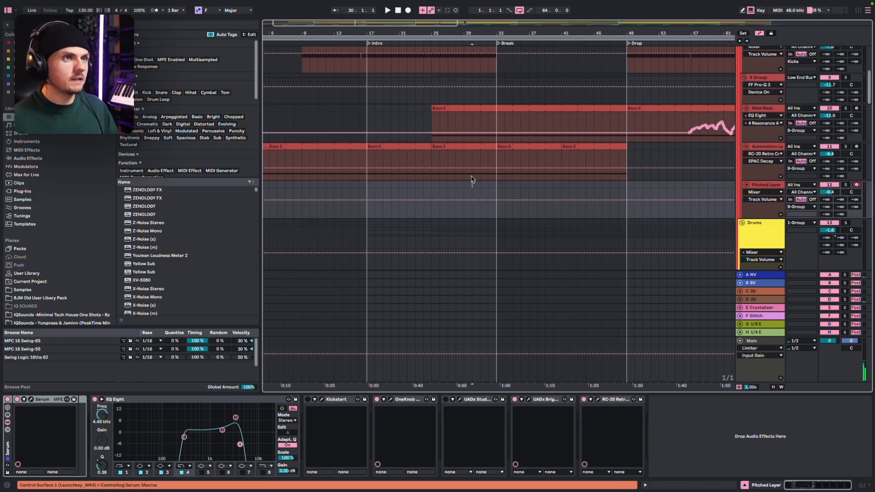
scroll(476, 179, "down", 8)
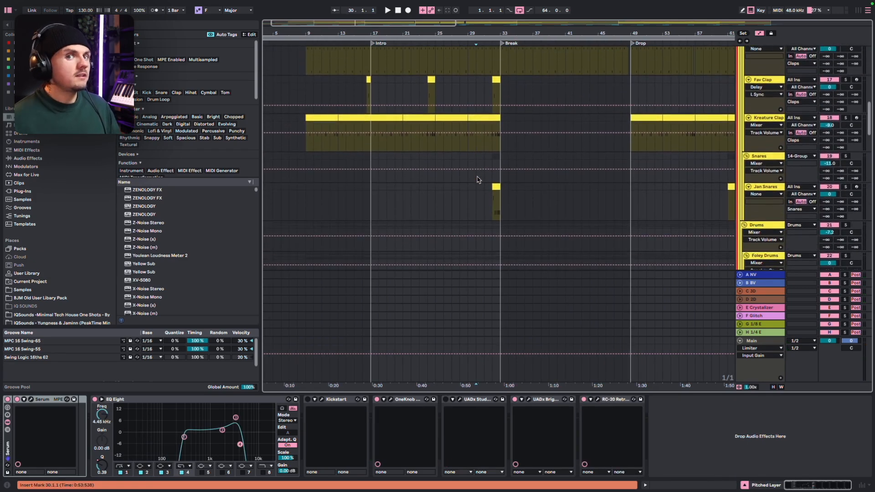
scroll(477, 179, "down", 1)
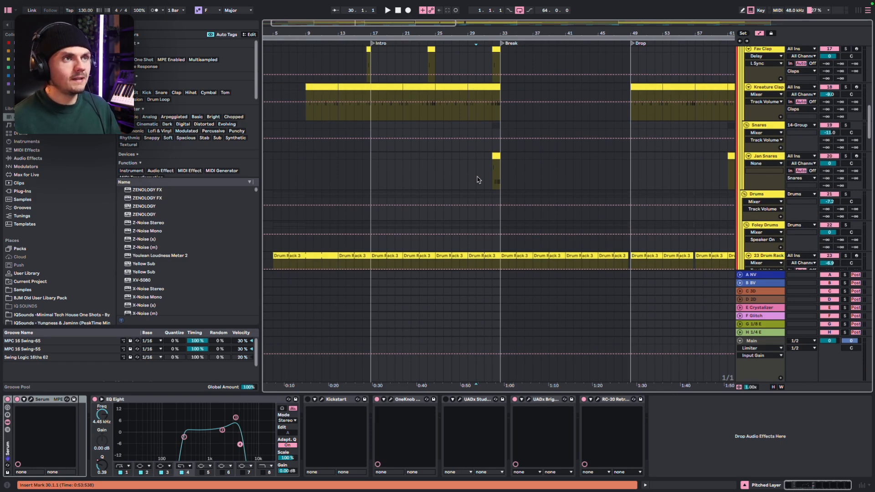
scroll(478, 180, "up", 5)
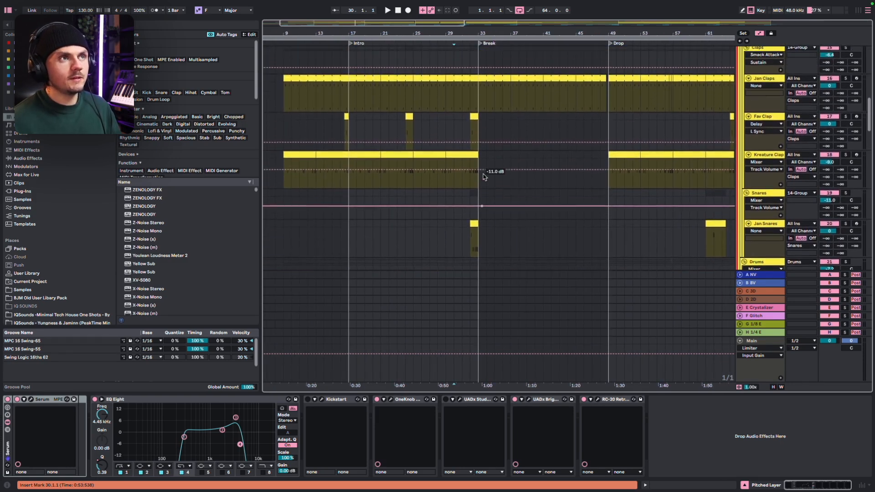
scroll(461, 190, "down", 10)
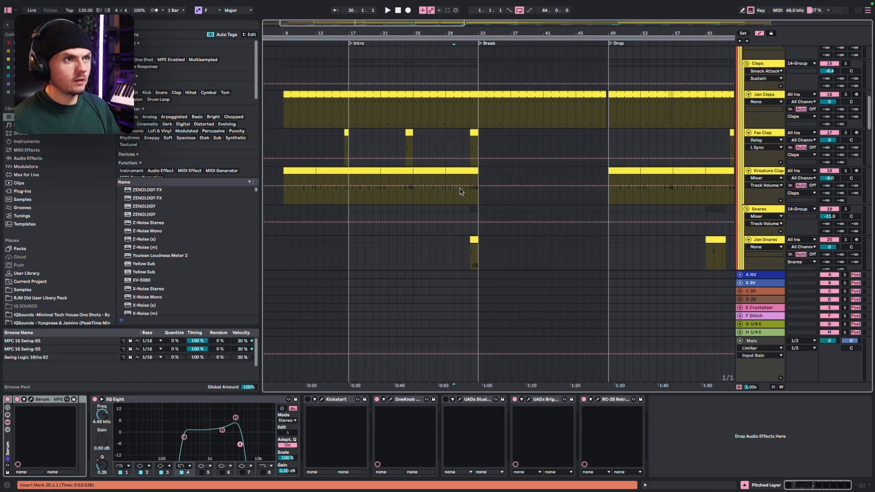
scroll(459, 191, "down", 2)
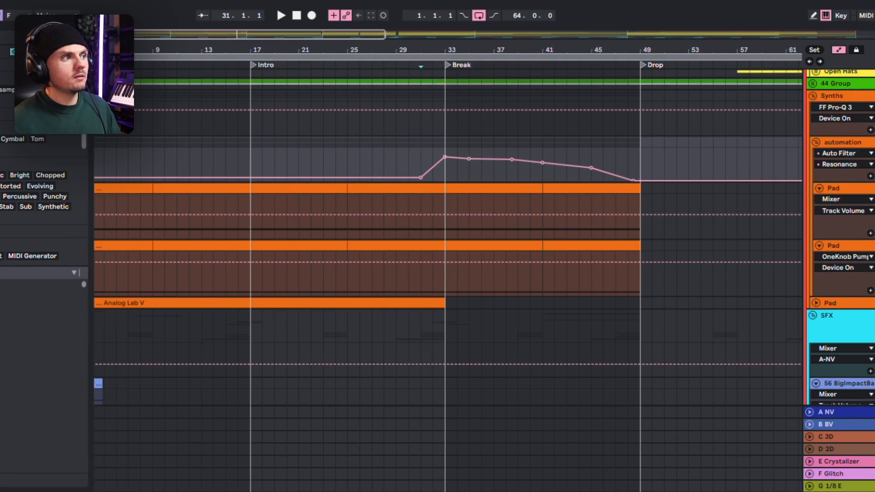
Audition the soloed Synths group's transition into the break from bar 32 and again from bar 25
left_click(433, 131)
key("space")
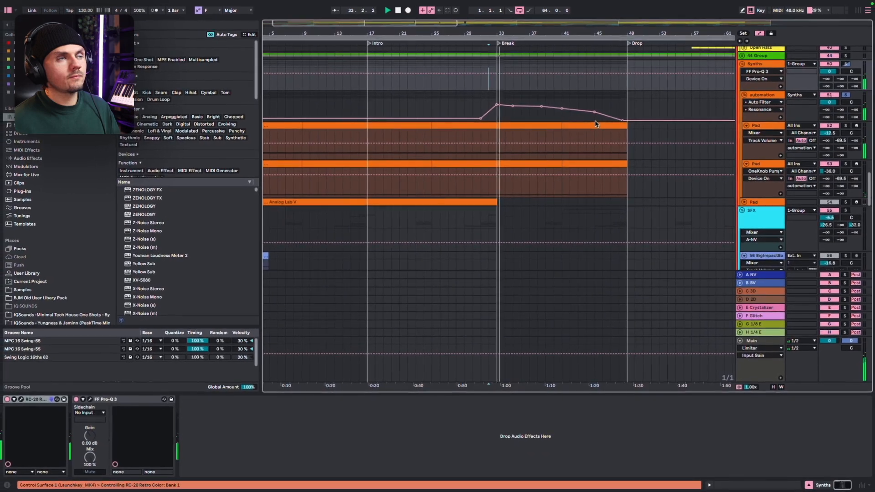
scroll(594, 124, "down", 4)
scroll(595, 123, "down", 3)
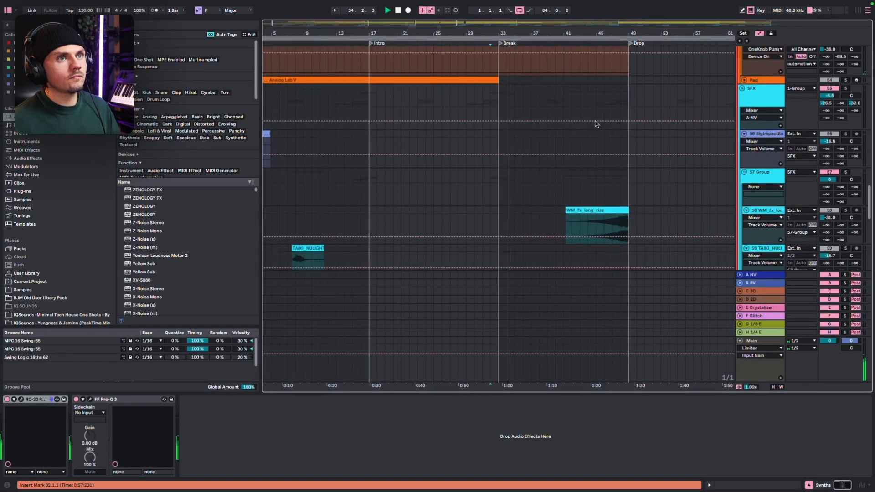
scroll(594, 124, "up", 6)
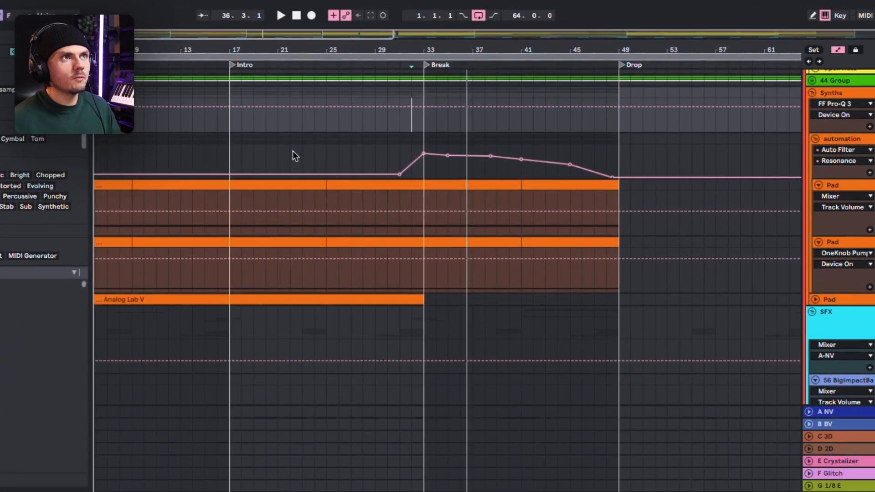
left_click(330, 149)
key("space")
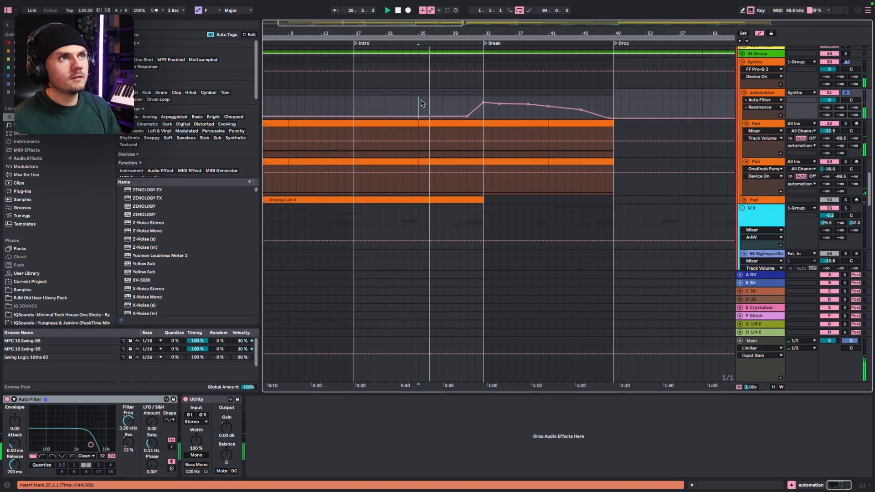
Play the full mix through the break from bar 34 into the drop while reviewing the drum, clap and bass tracks
left_click(490, 100)
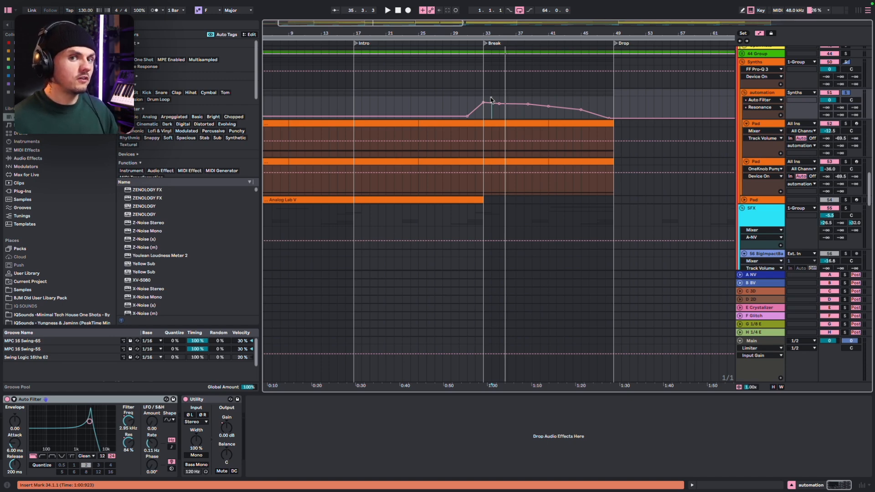
key("space")
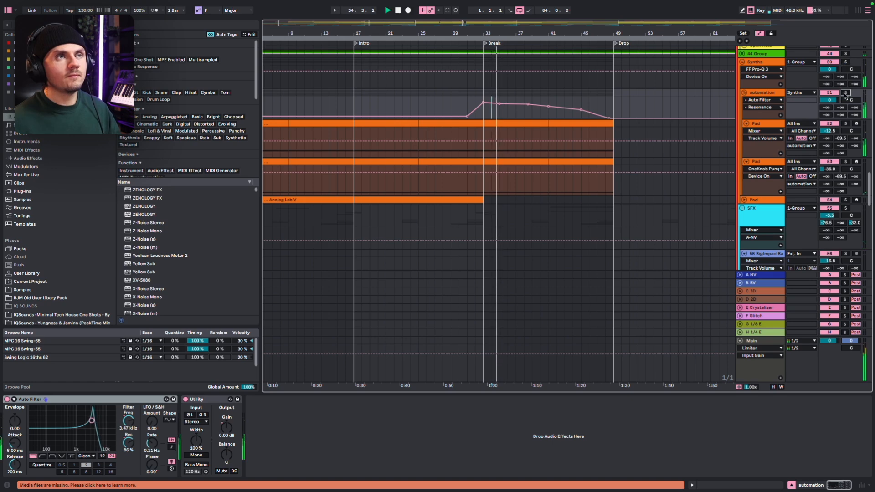
left_click(845, 93)
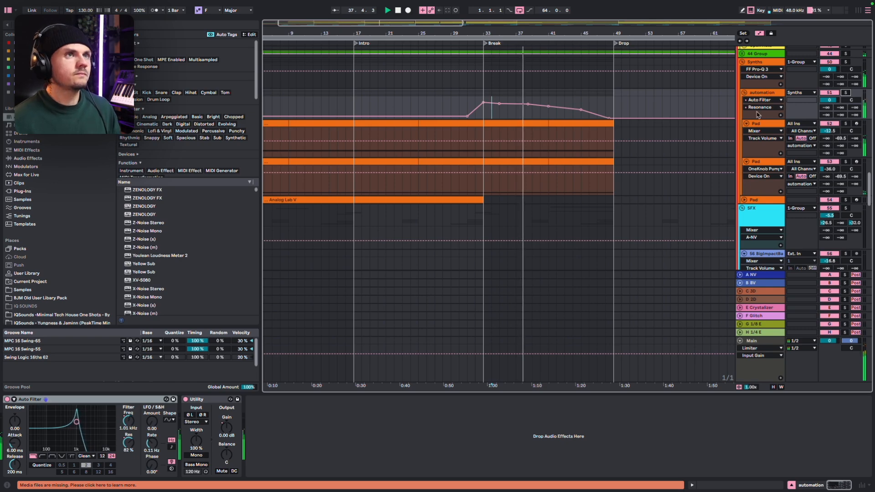
scroll(681, 120, "up", 5)
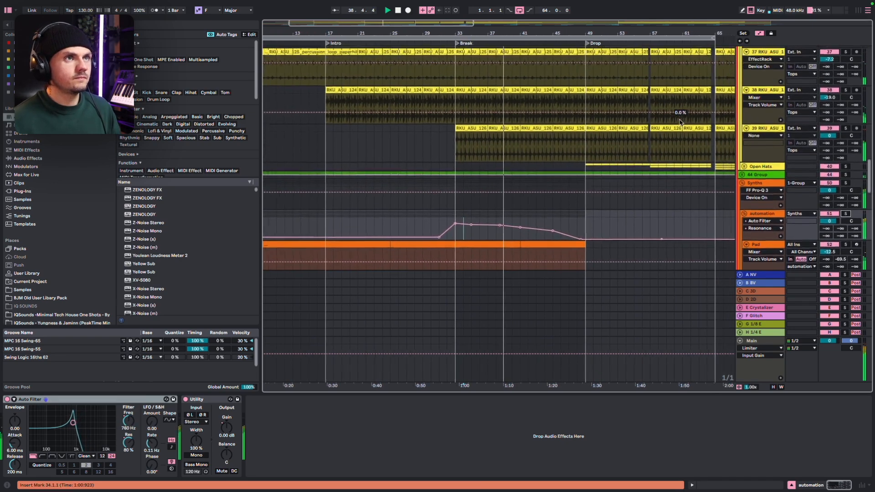
scroll(680, 122, "up", 8)
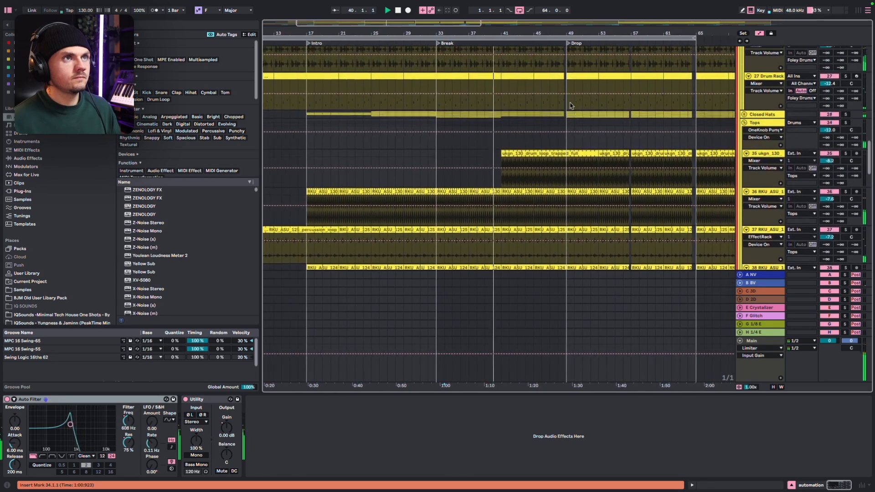
scroll(570, 106, "up", 10)
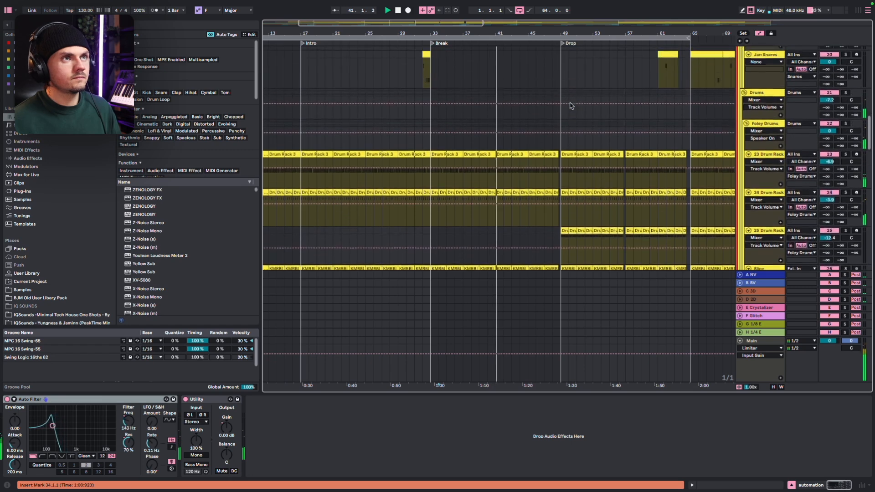
scroll(569, 105, "up", 10)
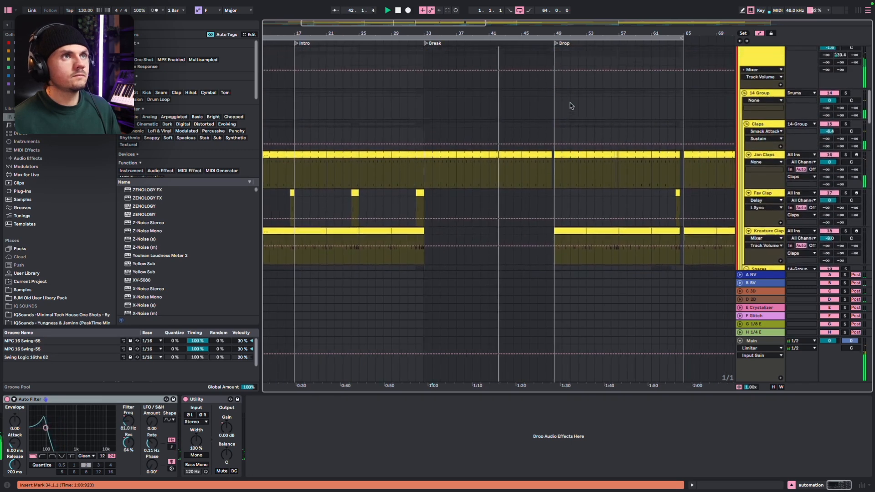
scroll(570, 105, "up", 8)
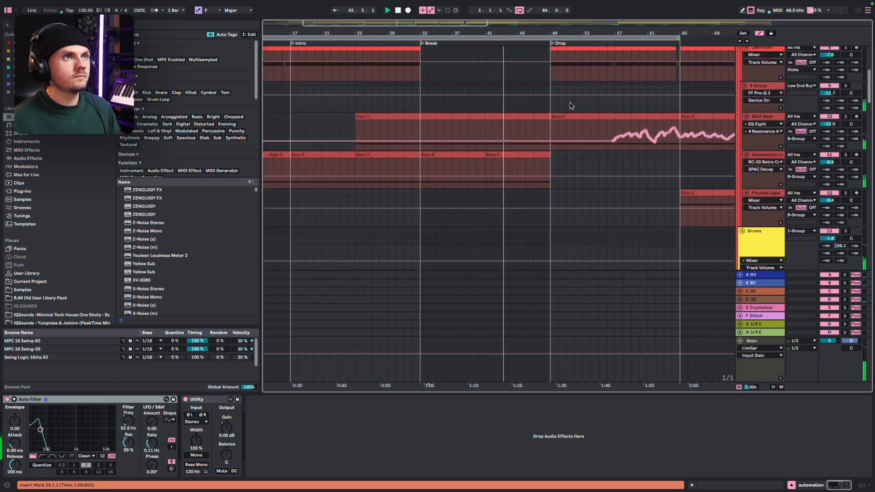
scroll(570, 106, "up", 2)
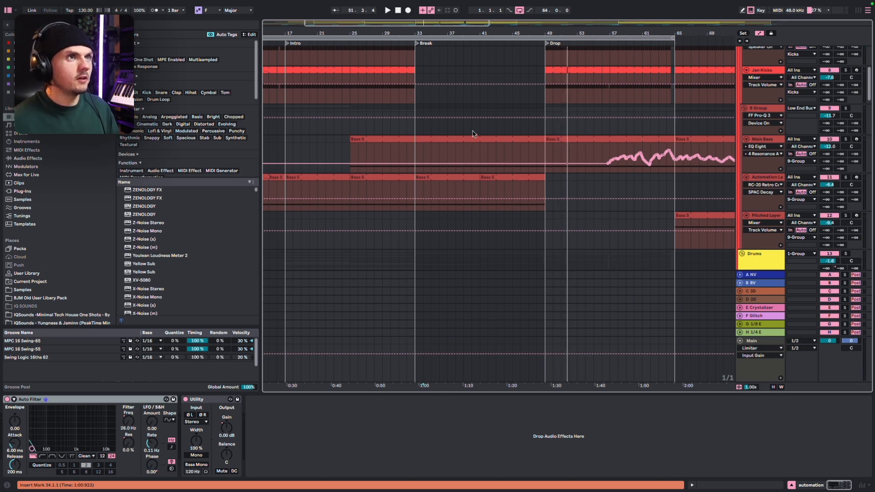
Mark bars 40 to 50 before the drop and display the Drums group's Utility Gain automation for that range
left_click_drag(473, 133, 554, 133)
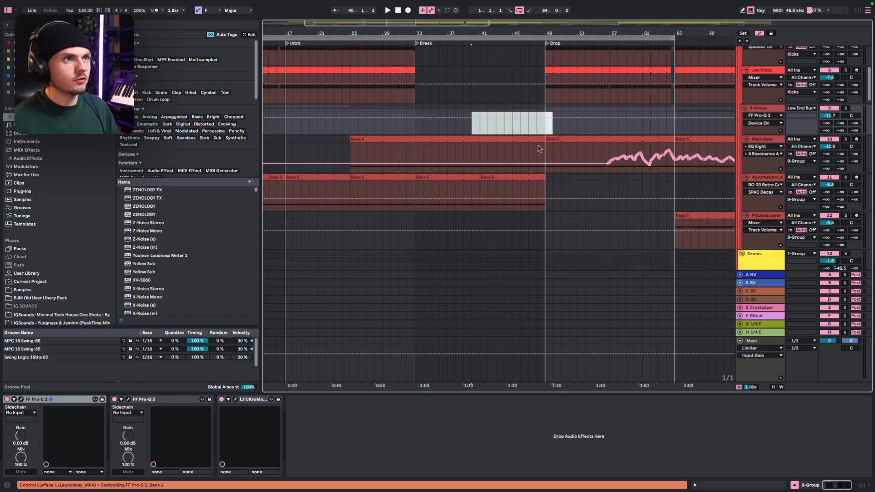
scroll(537, 148, "down", 10)
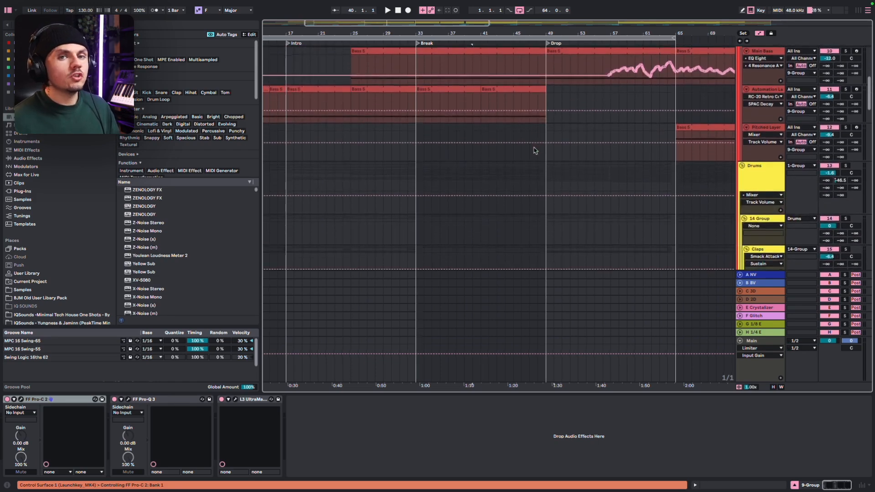
scroll(534, 148, "down", 3)
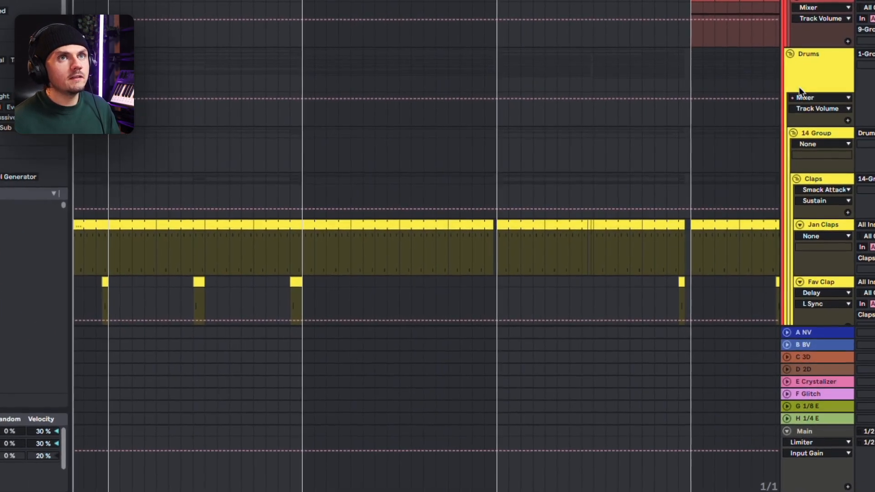
left_click(750, 103)
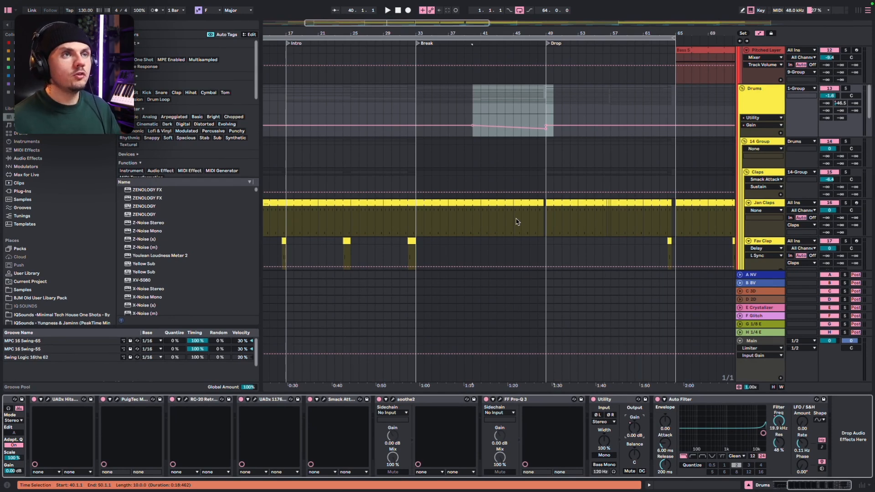
Unfold the Vocals group beneath the SFX tracks to show its individual vocal tracks
scroll(473, 259, "down", 10)
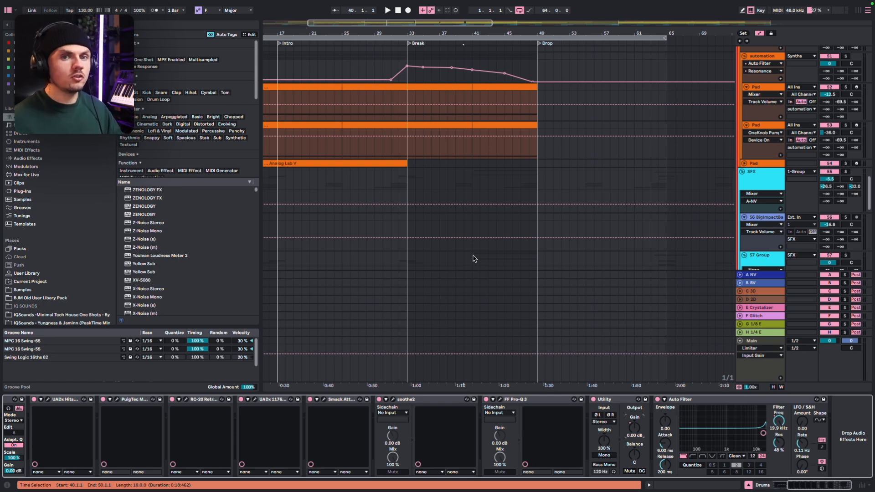
scroll(474, 259, "down", 10)
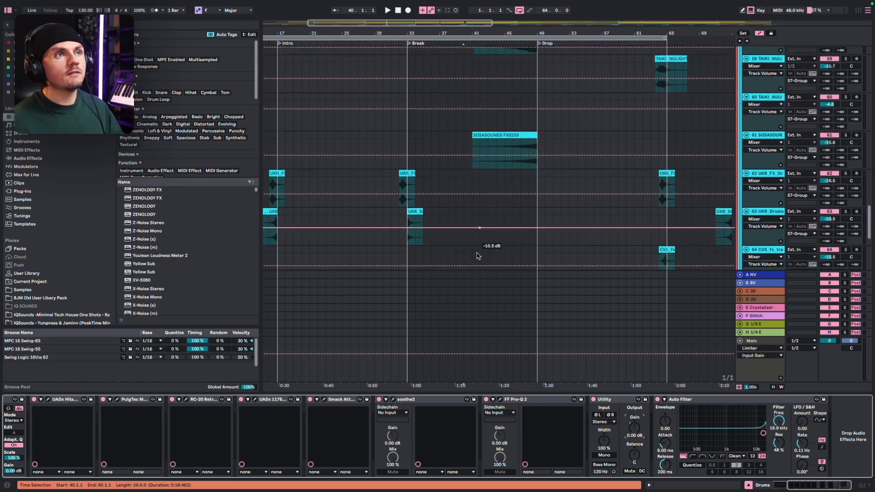
scroll(476, 257, "right", 3)
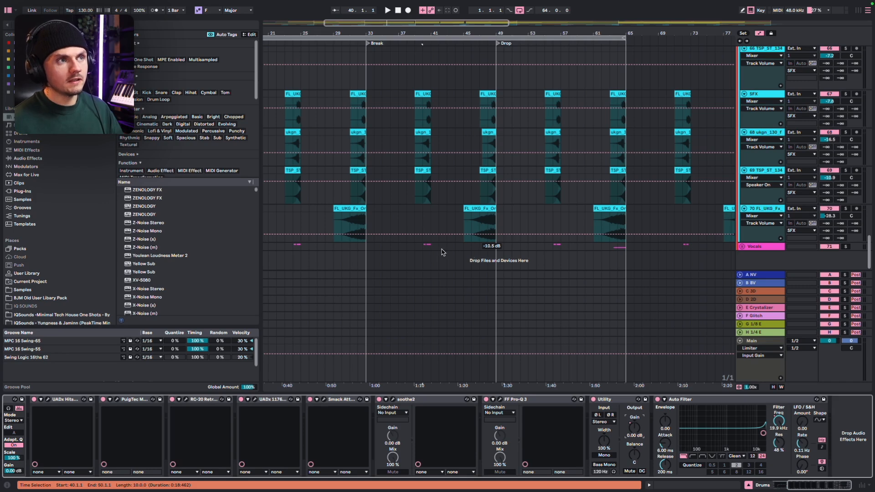
left_click(424, 246)
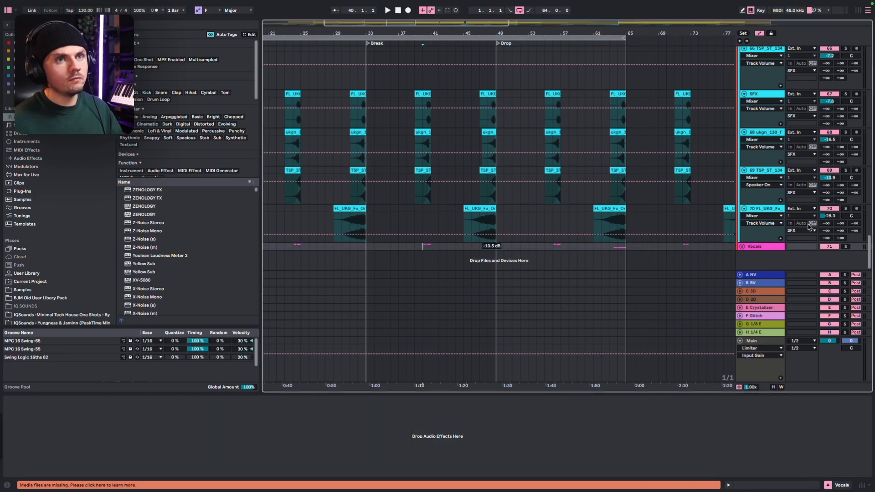
left_click(741, 246)
scroll(850, 208, "down", 4)
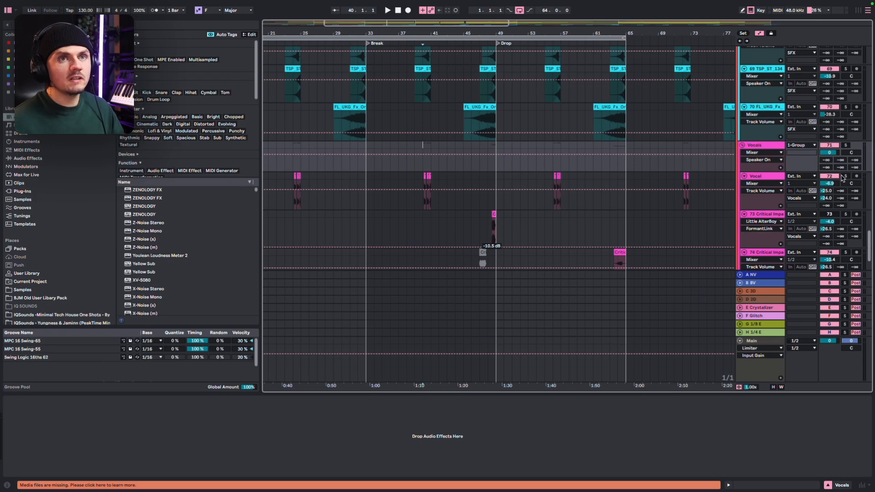
Audition the soloed Vocal track in the break from bar 40, and place the insert marker at bar 37
left_click(845, 177)
key("space")
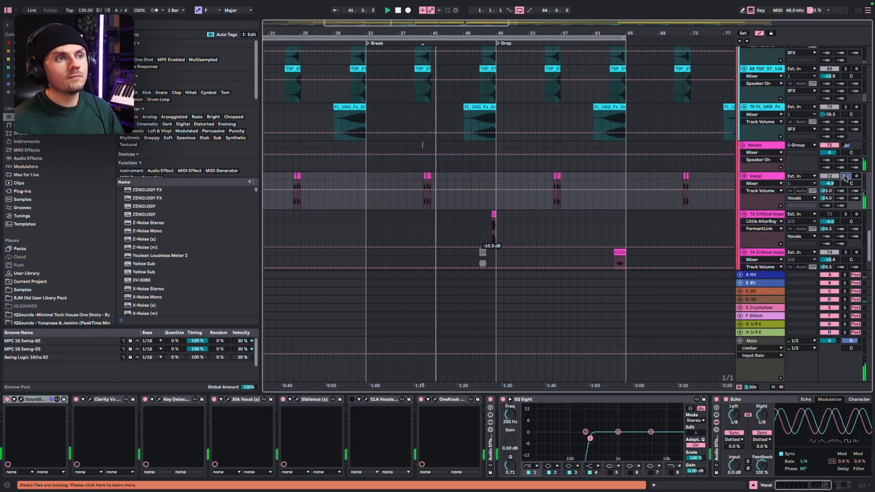
left_click(401, 182)
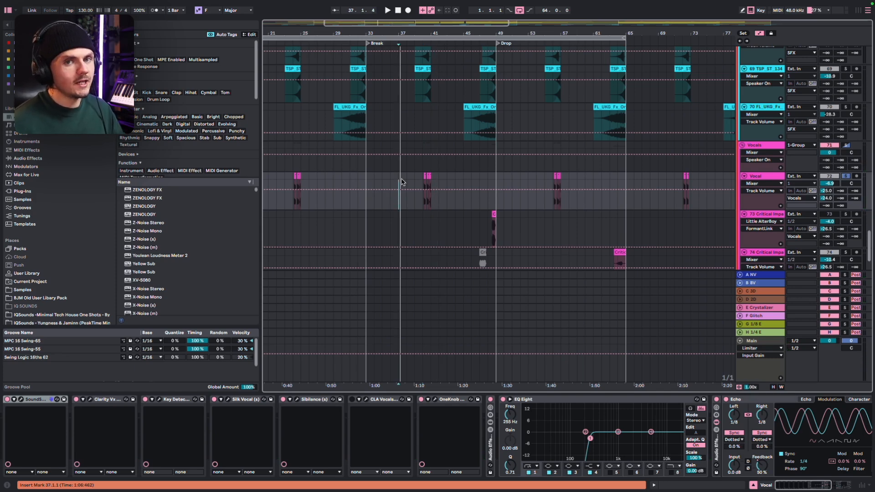
Move the 64-bar arrangement loop to start at bar 29
key("minus")
key("minus")
scroll(486, 187, "up", 20)
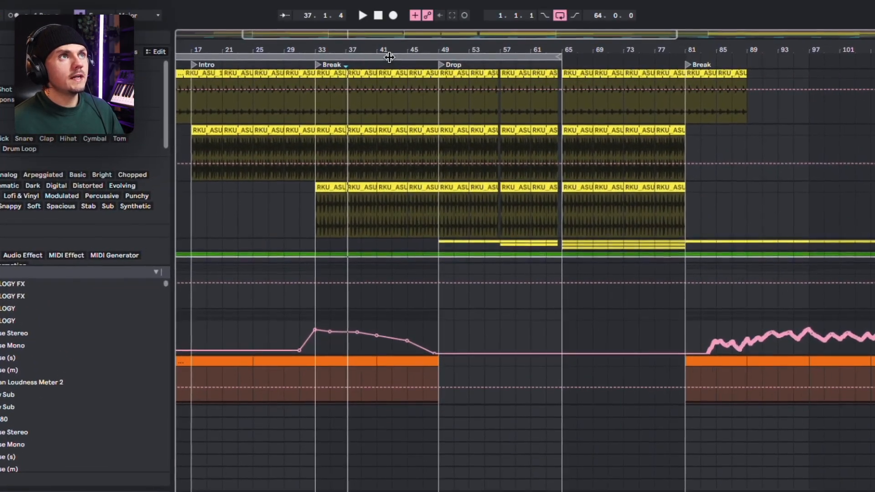
left_click_drag(390, 55, 613, 97)
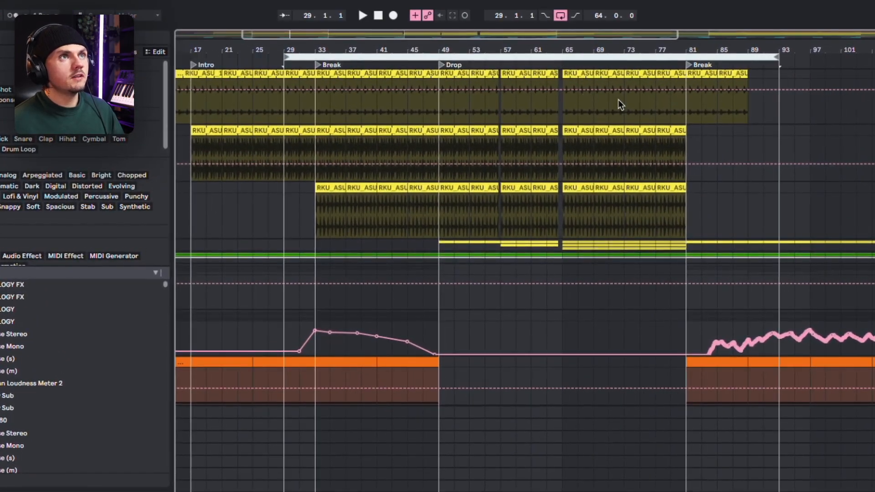
Examine the percussion loops, drum racks, claps, snares, kicks and bass tracks across the whole arrangement up to the second drop
scroll(584, 138, "up", 10)
key("minus")
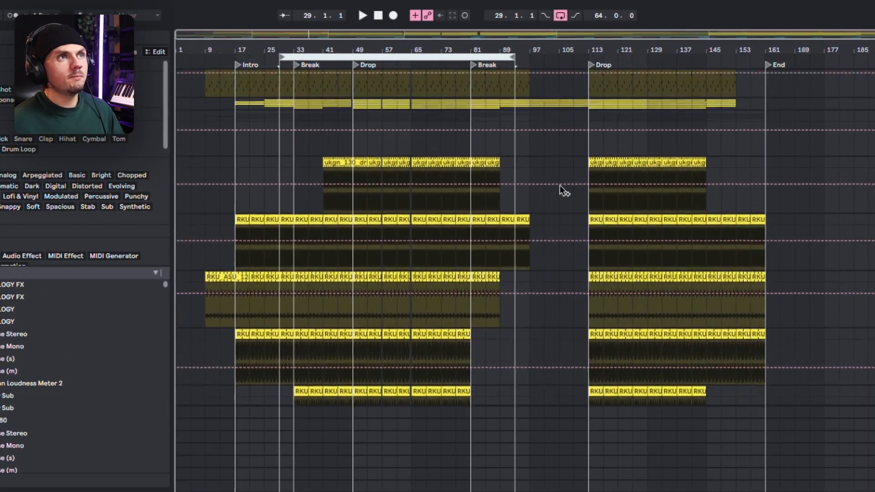
scroll(469, 197, "up", 5)
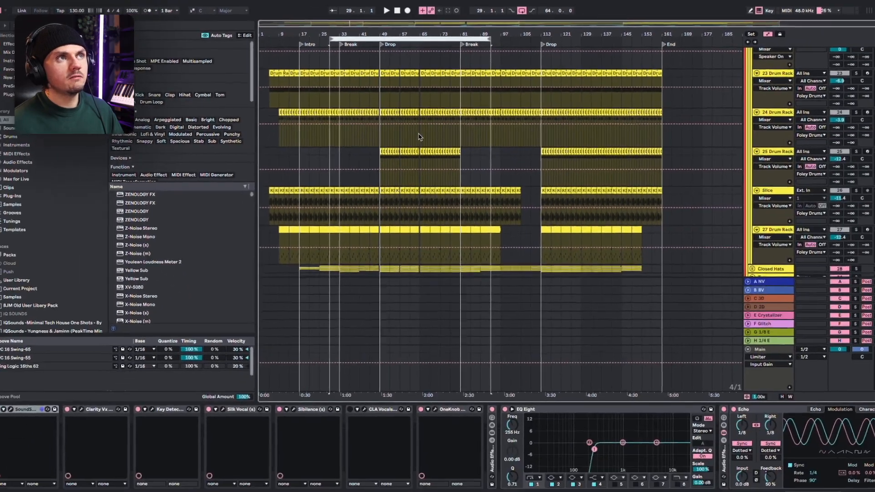
scroll(420, 137, "up", 10)
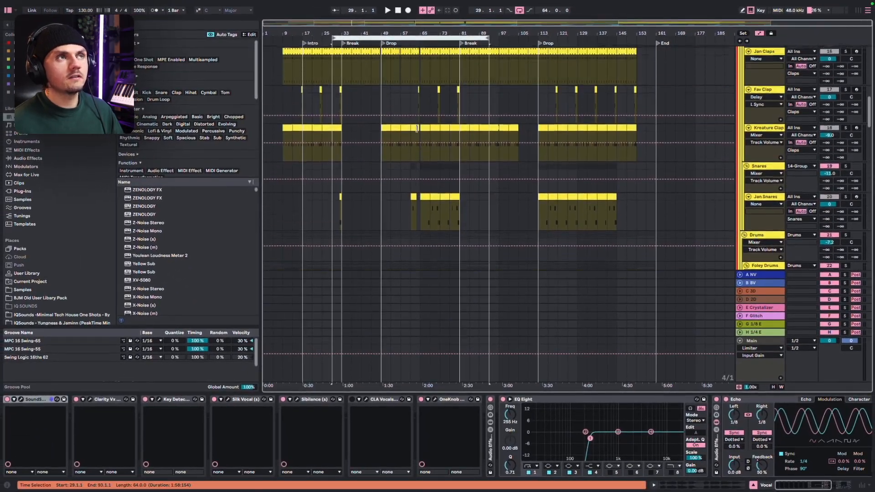
scroll(418, 133, "up", 10)
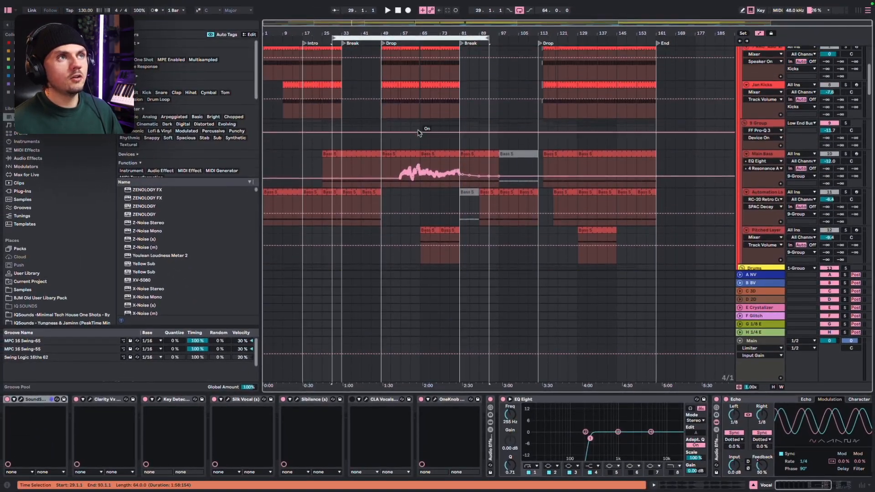
scroll(422, 132, "right", 6)
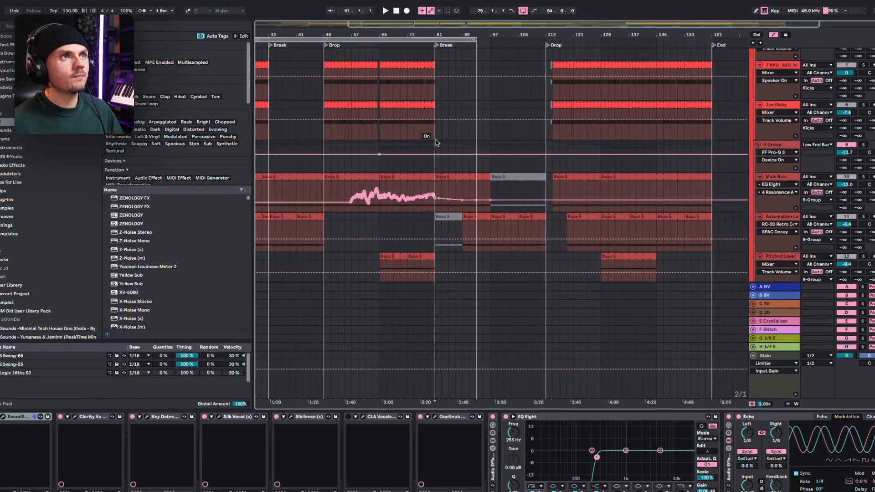
Move the 64-bar loop to start at bar 81, where the second break begins
left_click(435, 142)
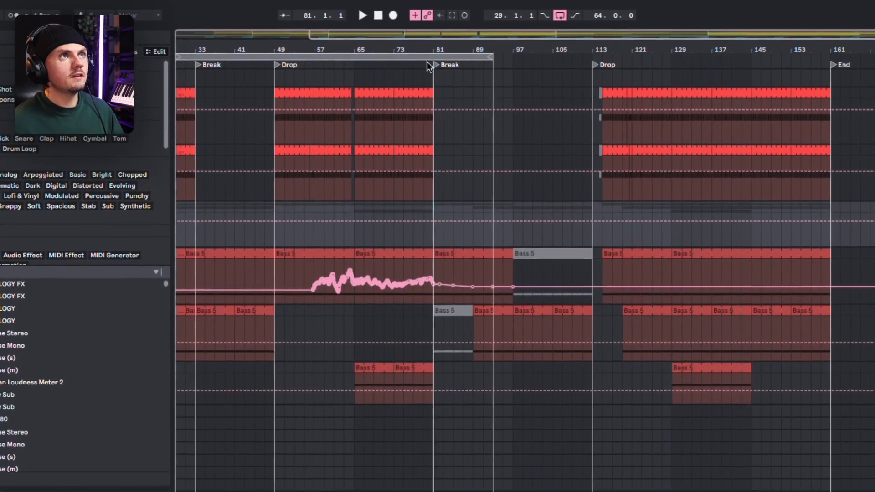
left_click_drag(430, 40, 431, 39)
left_click_drag(431, 40, 611, 40)
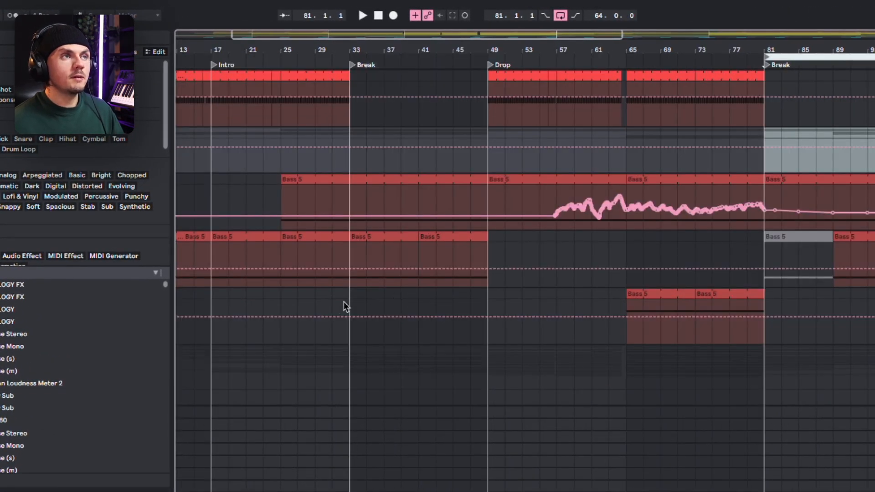
Compare the bass layers of the first break from bar 33 with the second break, marking bar 109 on the Pitched Layer
left_click_drag(343, 302, 498, 294)
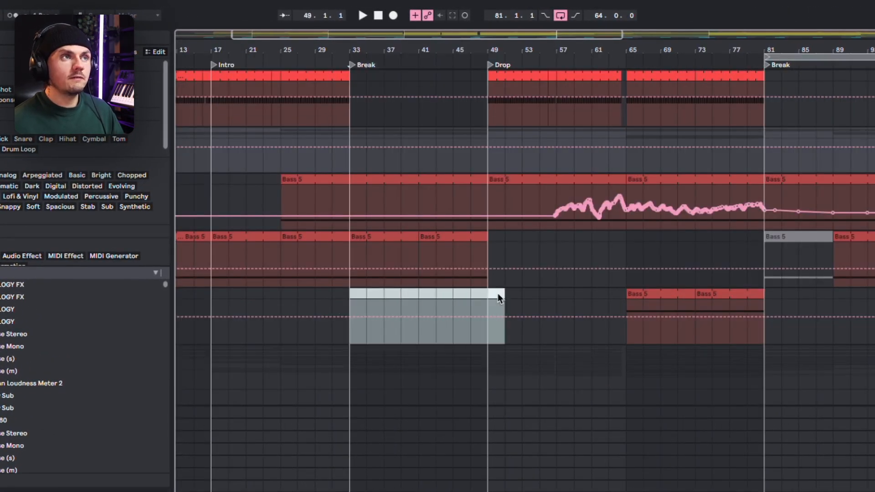
scroll(497, 294, "right", 10)
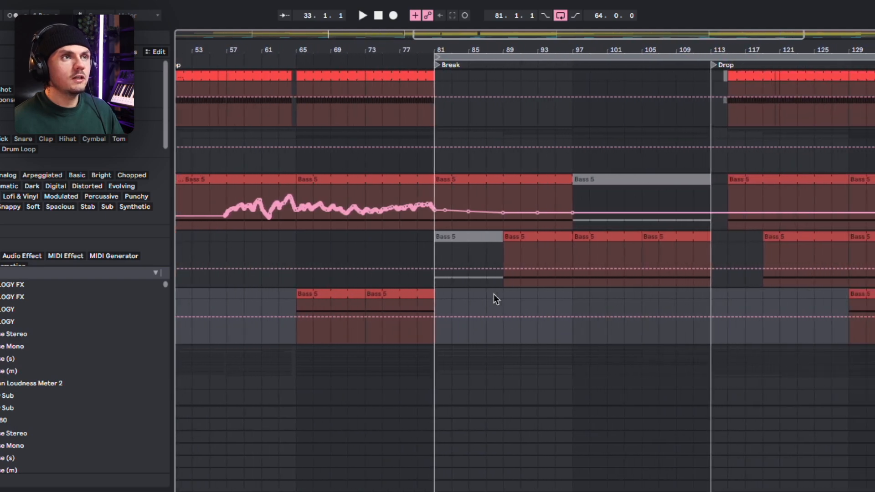
left_click(647, 306)
scroll(511, 330, "down", 2)
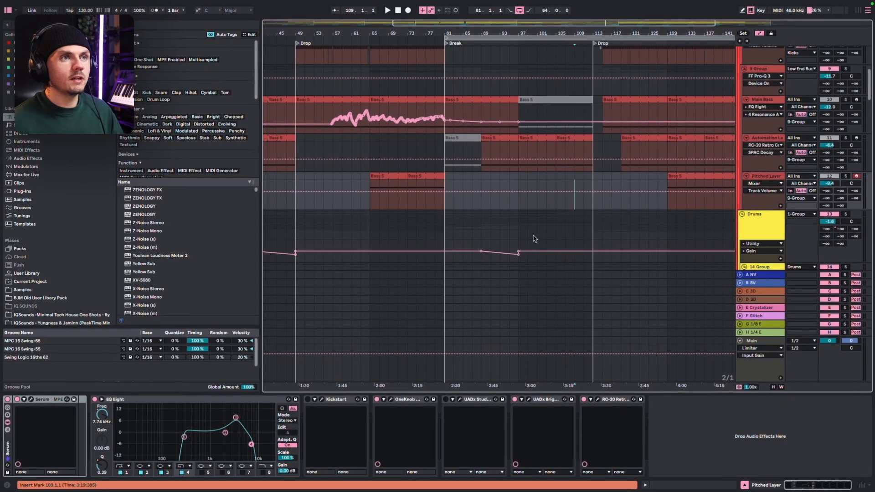
scroll(553, 212, "down", 2)
scroll(561, 200, "up", 3)
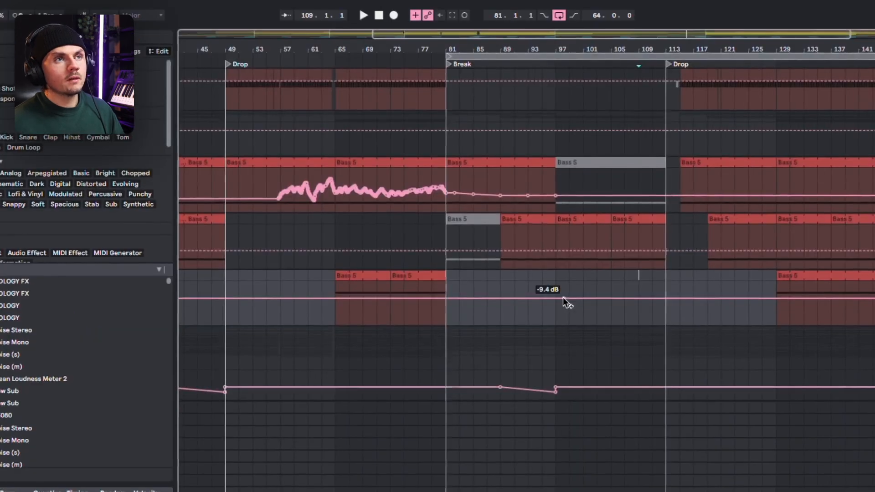
Examine the bass gap opening the second drop by marking bars 113 to 117 on the automation layer, then the Main Bass before it
scroll(521, 200, "right", 3)
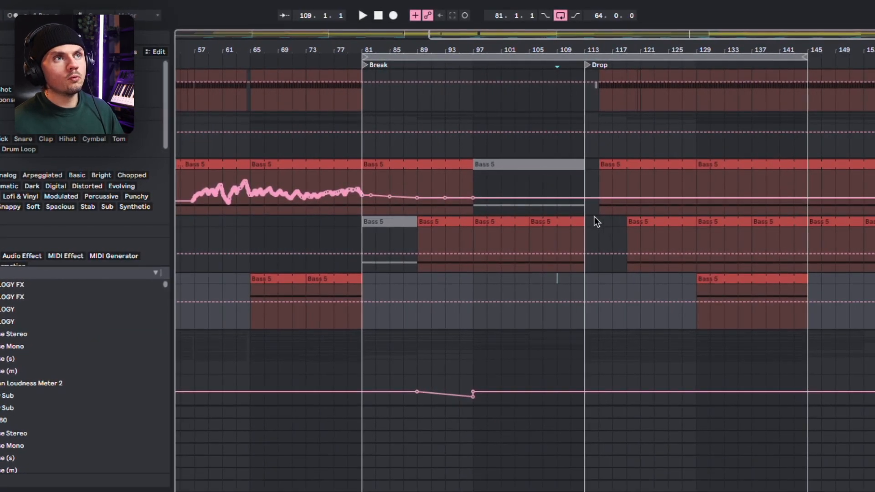
left_click_drag(542, 153, 540, 153)
scroll(607, 232, "up", 3)
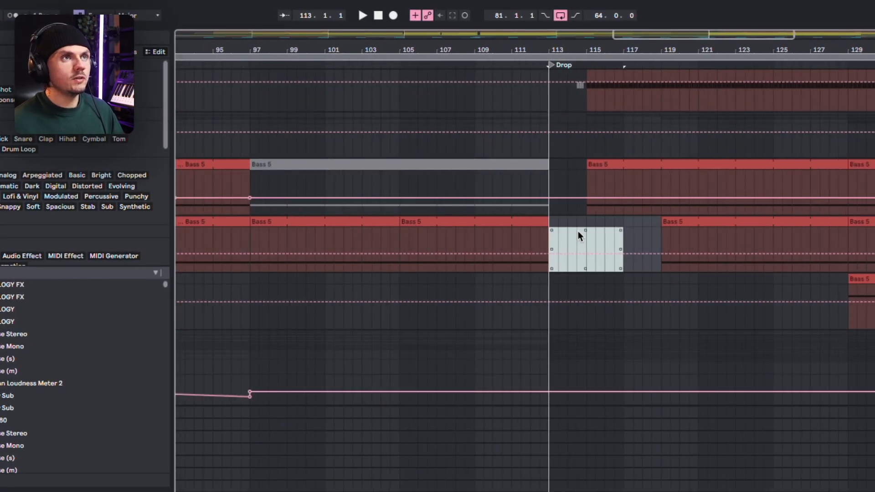
left_click(465, 185)
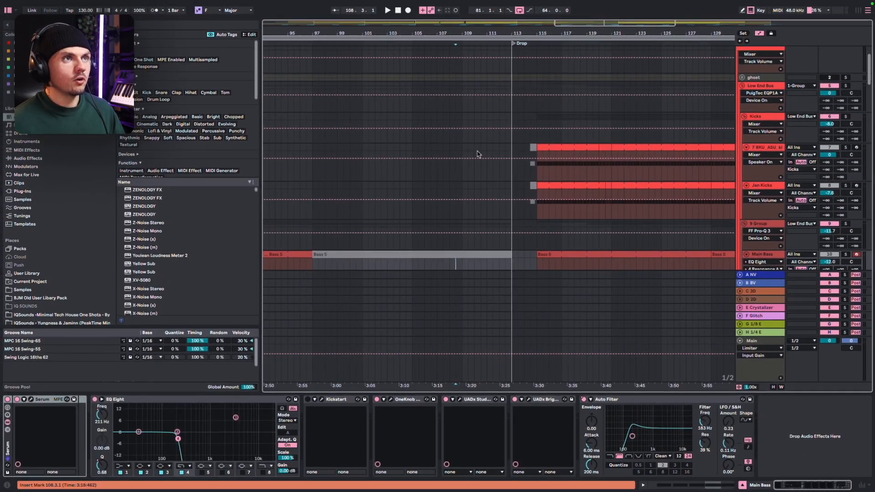
Play the transition into the second drop from bar 109, following the kick and bass layers
left_click(466, 155)
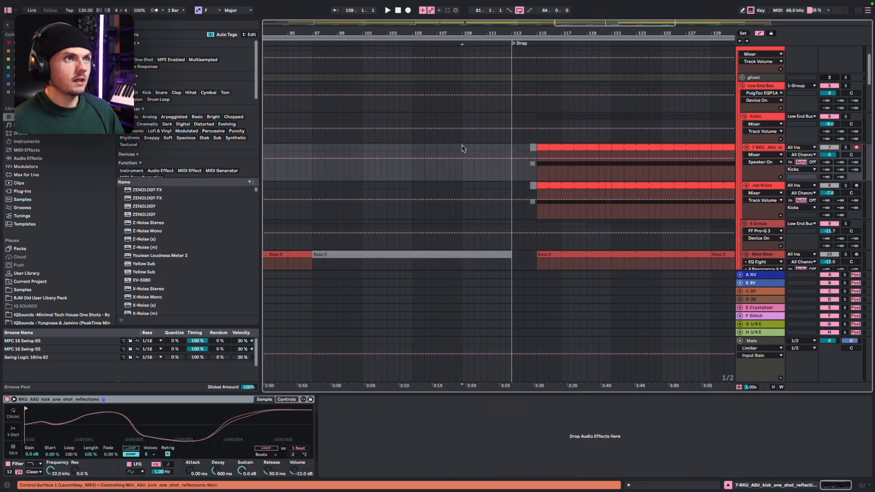
key("space")
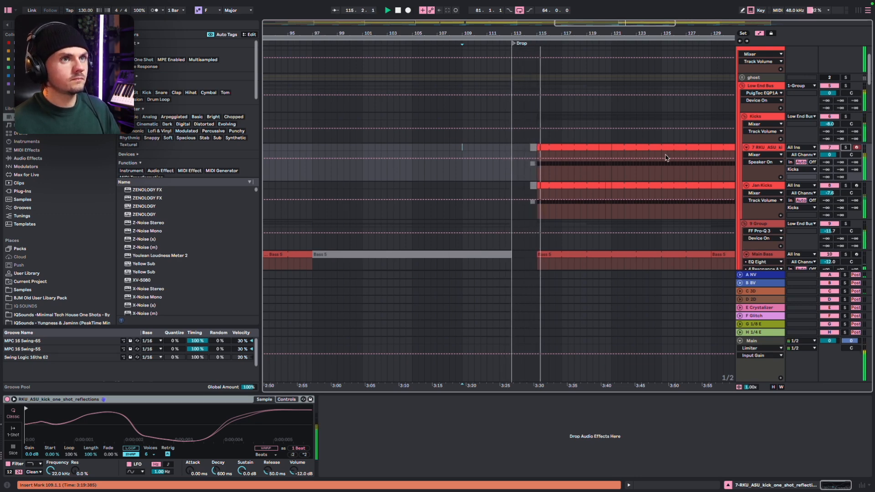
scroll(665, 158, "right", 2)
scroll(665, 158, "right", 2)
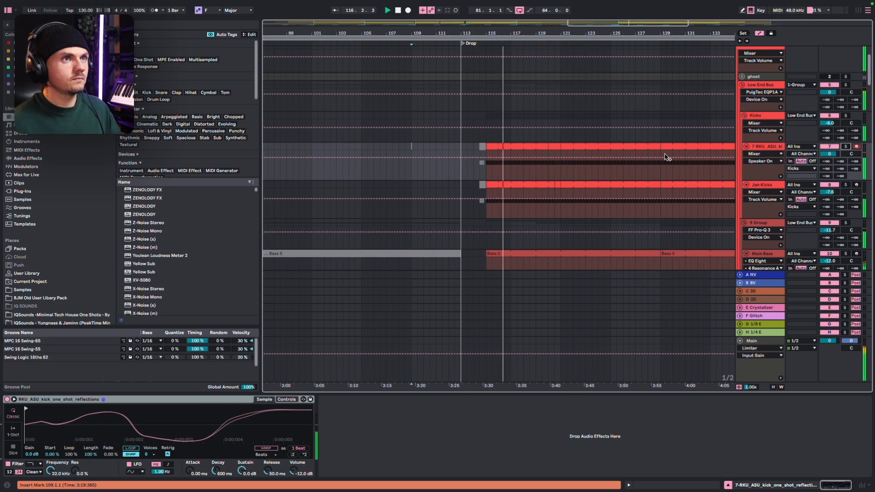
scroll(666, 157, "down", 1)
scroll(665, 157, "down", 1)
scroll(665, 157, "right", 1)
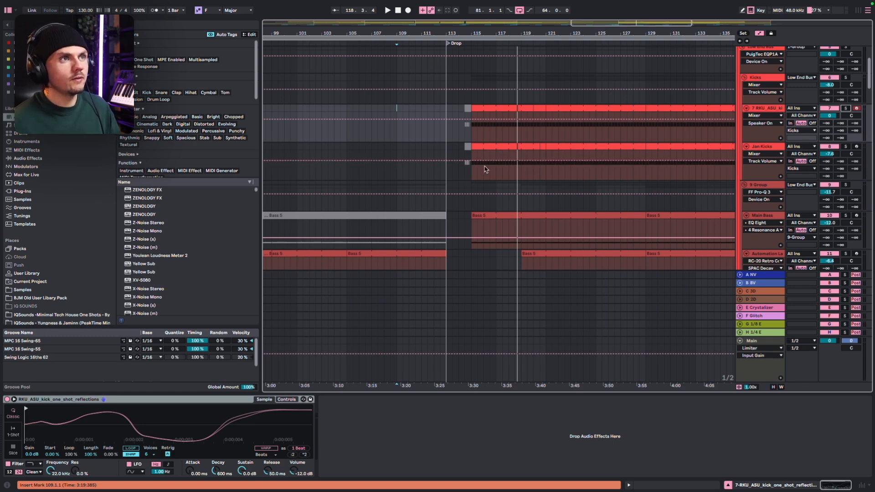
Mark the kick gap from bar 113 to 115 on Jan Kicks, then the vocal fill from 114.3 to 115.3 on track 74
scroll(470, 173, "down", 2, "ctrl")
left_click_drag(444, 148, 473, 153)
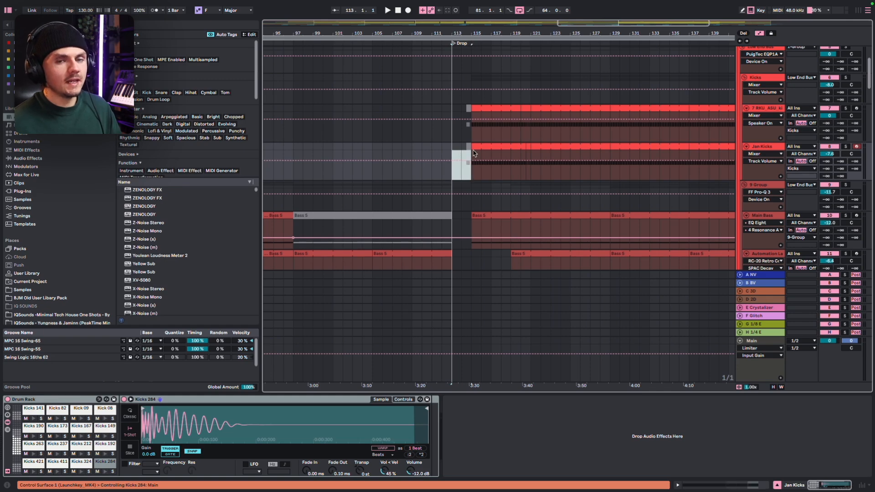
scroll(473, 153, "down", 15)
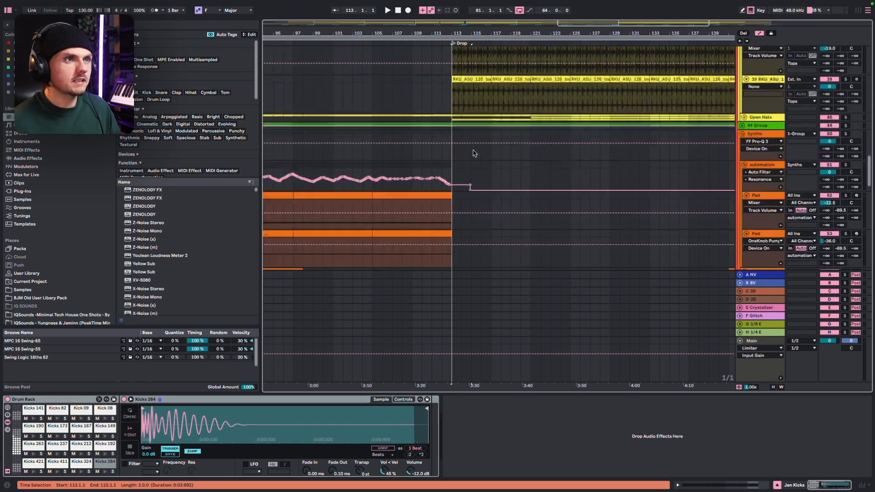
scroll(471, 155, "down", 12)
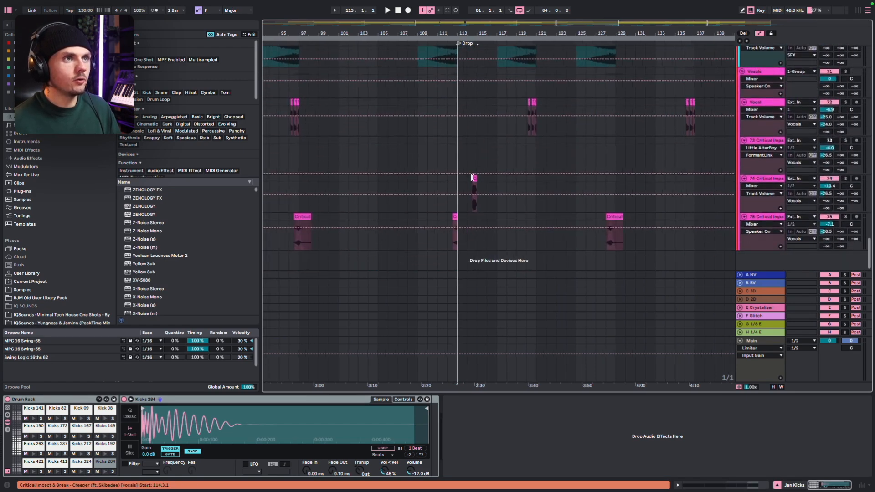
scroll(465, 189, "up", 2)
scroll(463, 192, "up", 2)
left_click(496, 187)
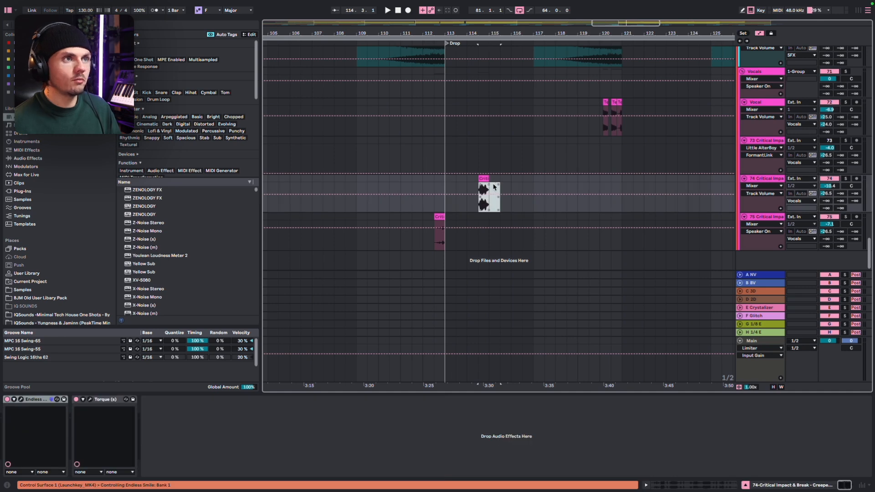
scroll(490, 187, "down", 3)
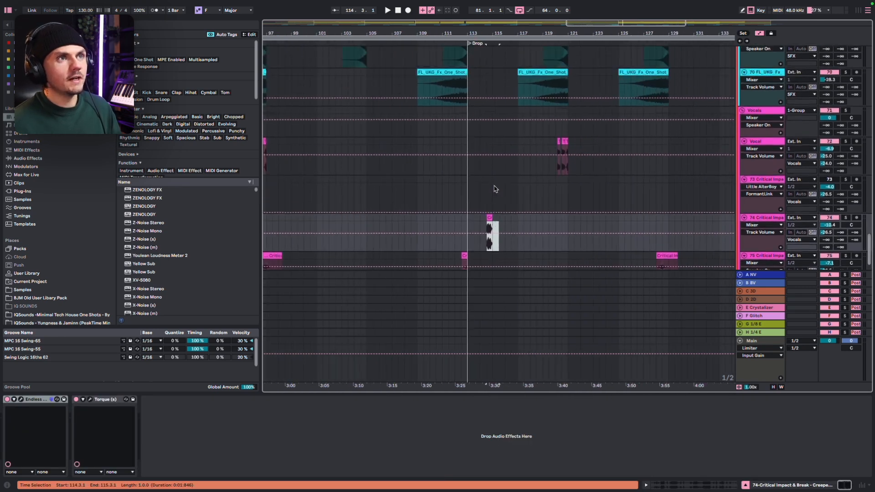
Examine the SFX, bass, drum and synth tracks around the second drop, marking bar 119 on the synth automation track
scroll(484, 185, "up", 10)
scroll(482, 187, "up", 10)
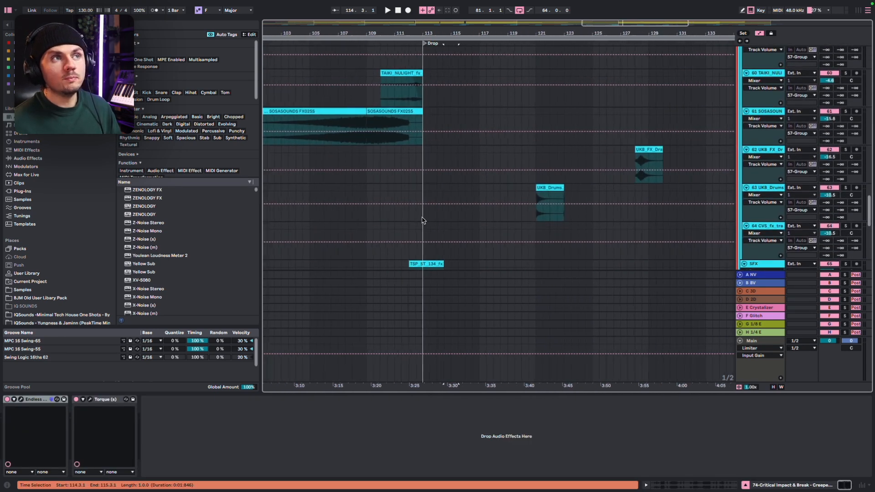
scroll(455, 212, "up", 2)
scroll(454, 212, "up", 15)
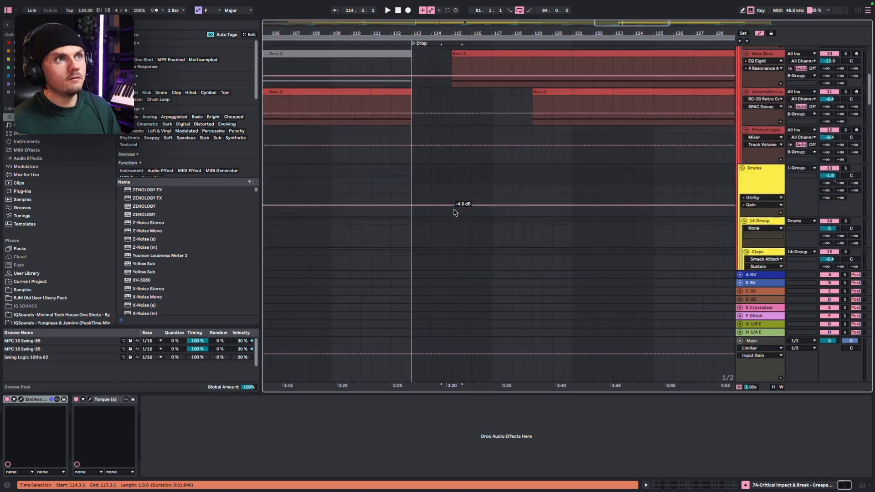
scroll(572, 136, "down", 5)
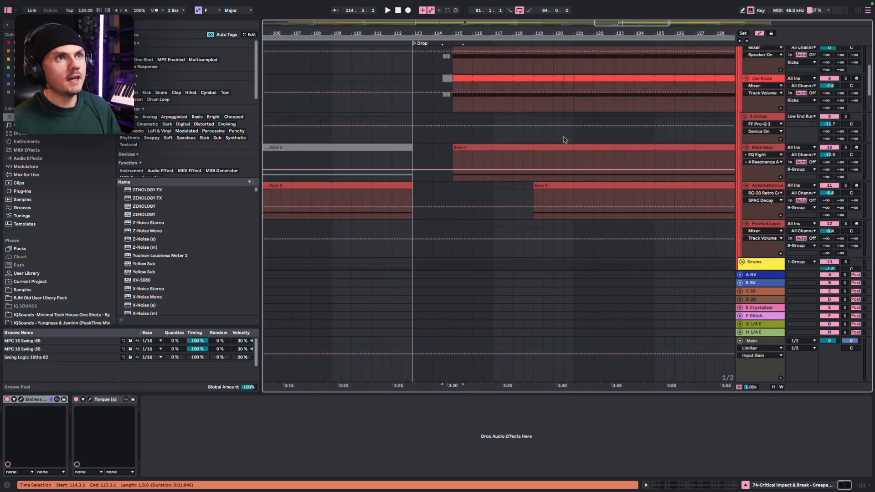
left_click(565, 136)
scroll(564, 139, "down", 2)
scroll(565, 138, "down", 2)
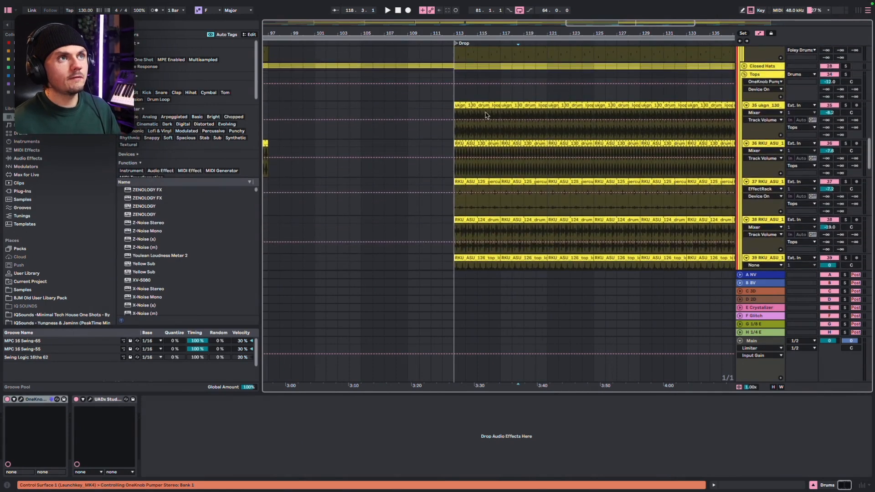
scroll(485, 115, "down", 10)
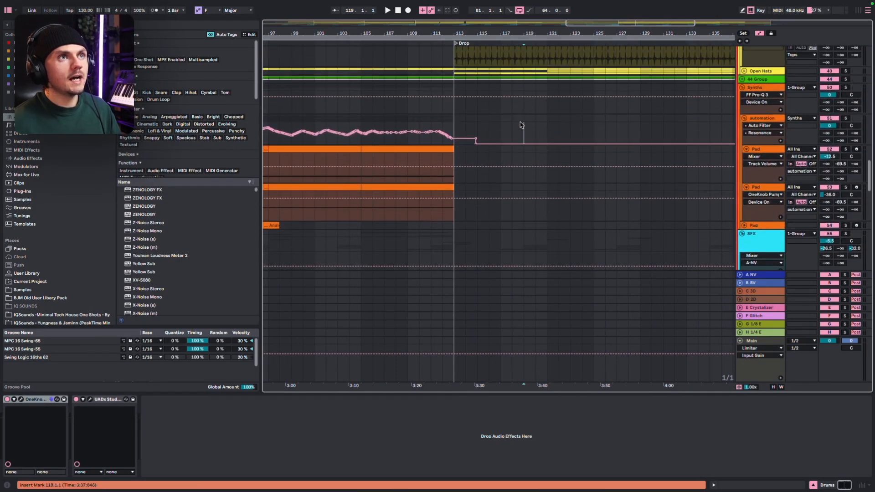
left_click(521, 125)
Audition the SFX fills of the second drop from bar 119, starting at the track 69 effect clip
scroll(521, 125, "down", 10)
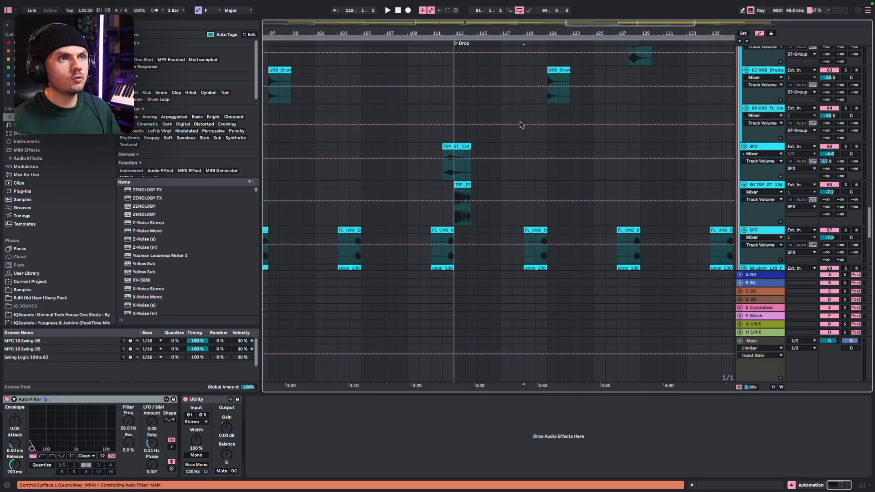
scroll(523, 124, "down", 5)
left_click_drag(523, 211, 538, 212)
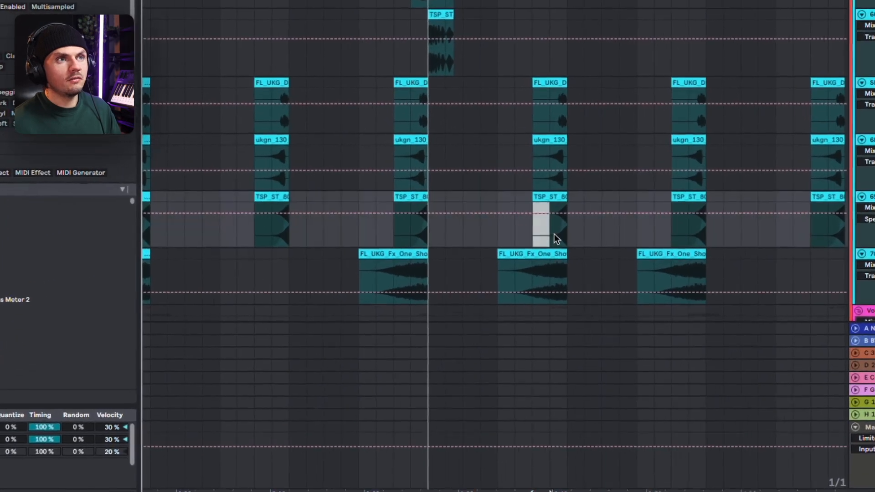
left_click(534, 237)
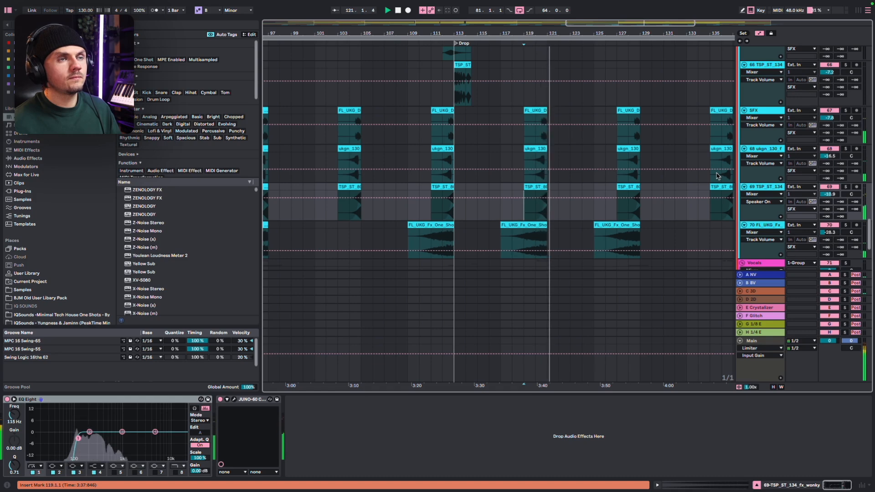
key("space")
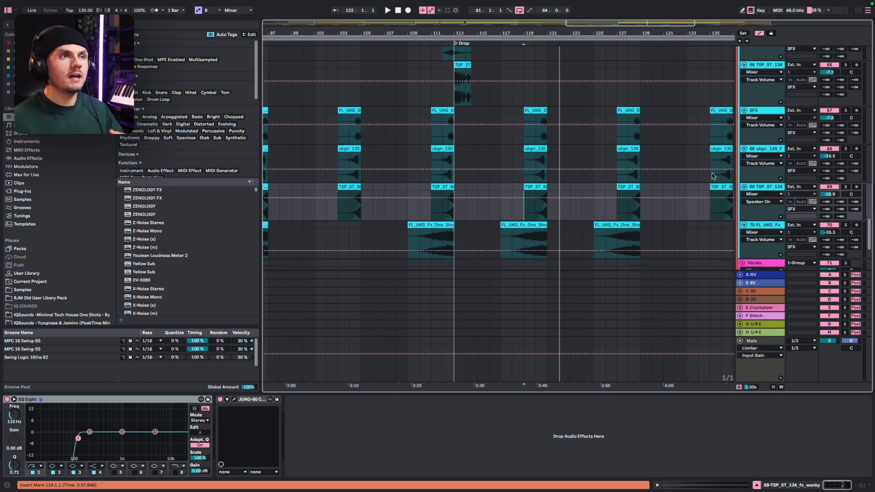
Extend the loop that starts at bar 81 to 83 bars, past the End locator
scroll(615, 141, "up", 8)
scroll(615, 141, "down", 3)
scroll(615, 142, "up", 20)
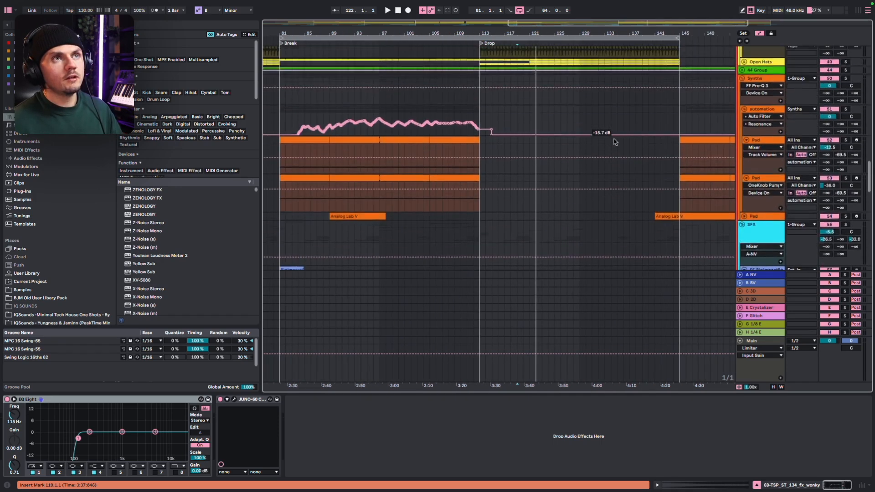
scroll(613, 155, "up", 10)
scroll(607, 162, "right", 4)
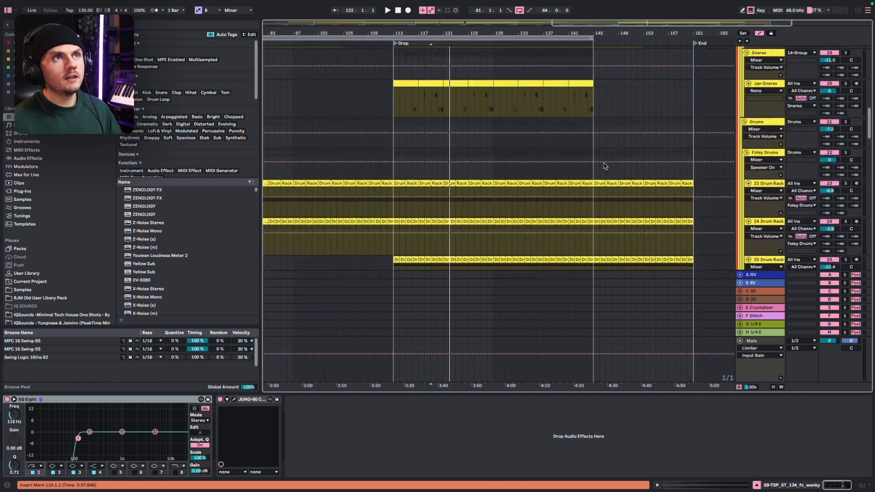
left_click_drag(590, 38, 711, 39)
Play the second drop from bar 140 through the end of the track, following the bass group and its layers
scroll(548, 111, "up", 10)
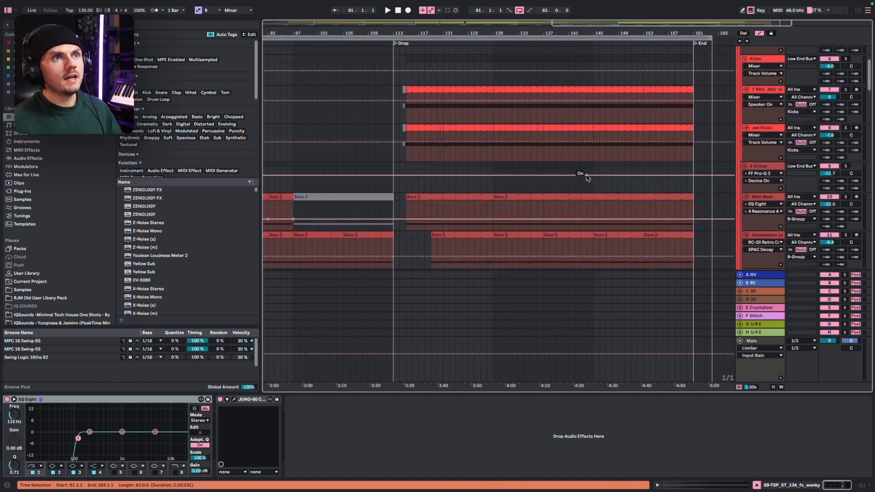
left_click(580, 187)
scroll(573, 193, "down", 2)
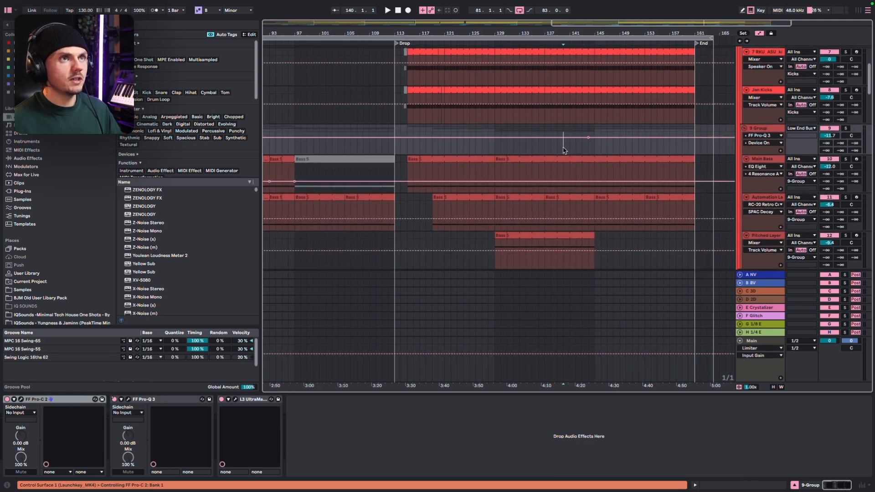
key("space")
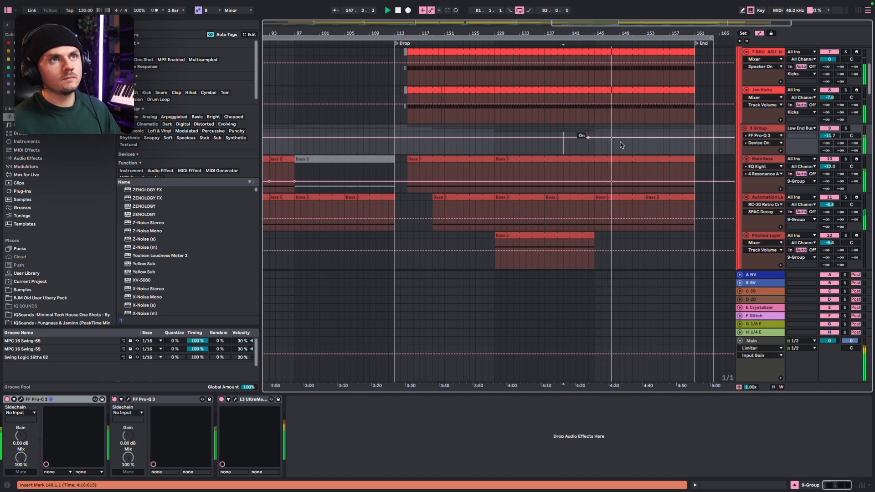
scroll(620, 145, "down", 2)
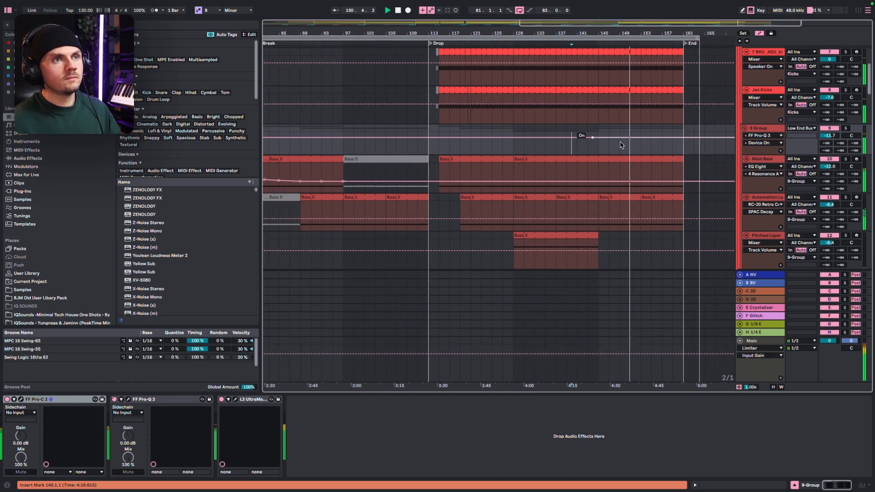
scroll(621, 145, "right", 2)
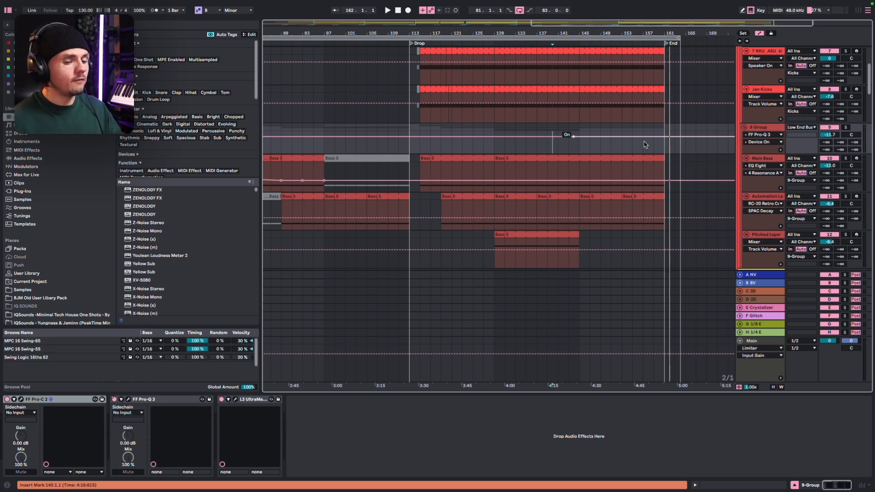
scroll(629, 152, "down", 5)
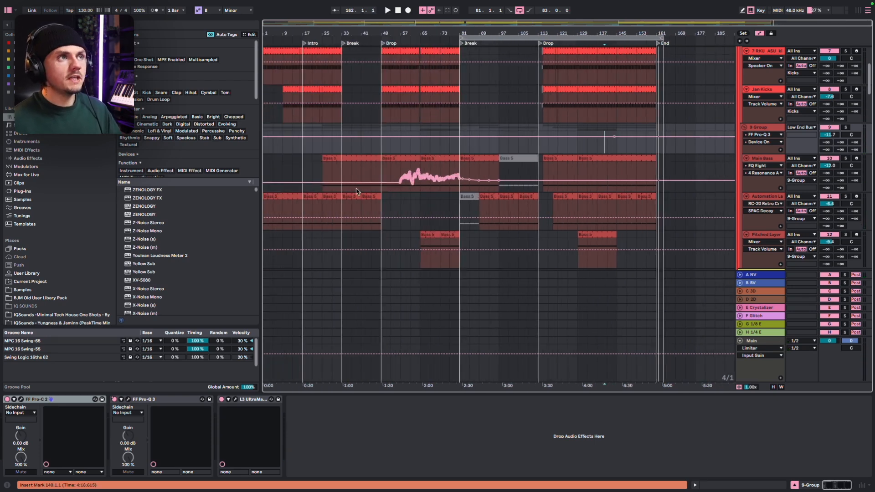